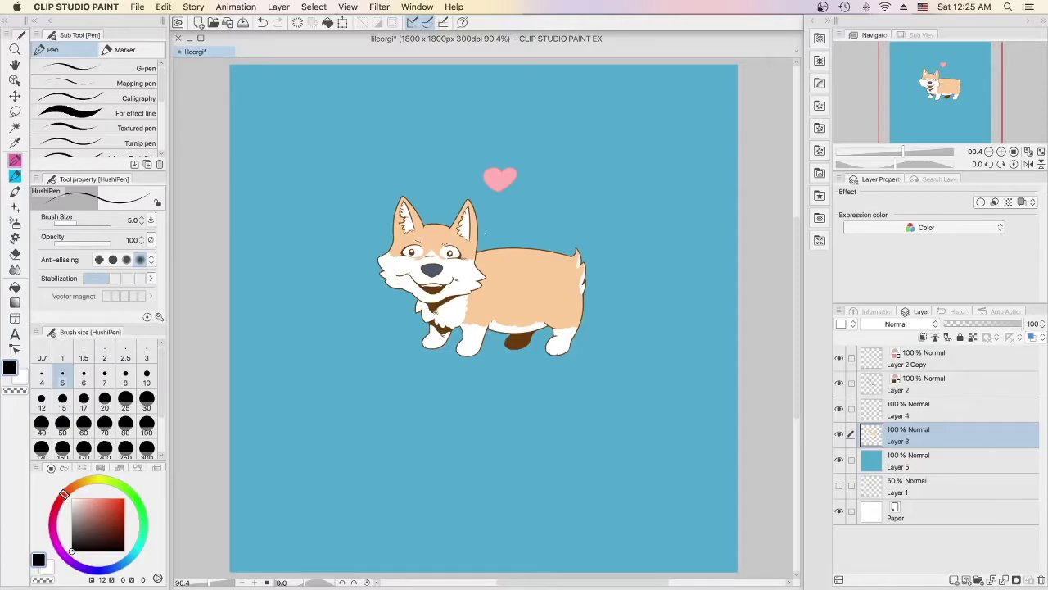
# Add two new raster layers directly above Layer 3.
pyautogui.click(1001, 152)
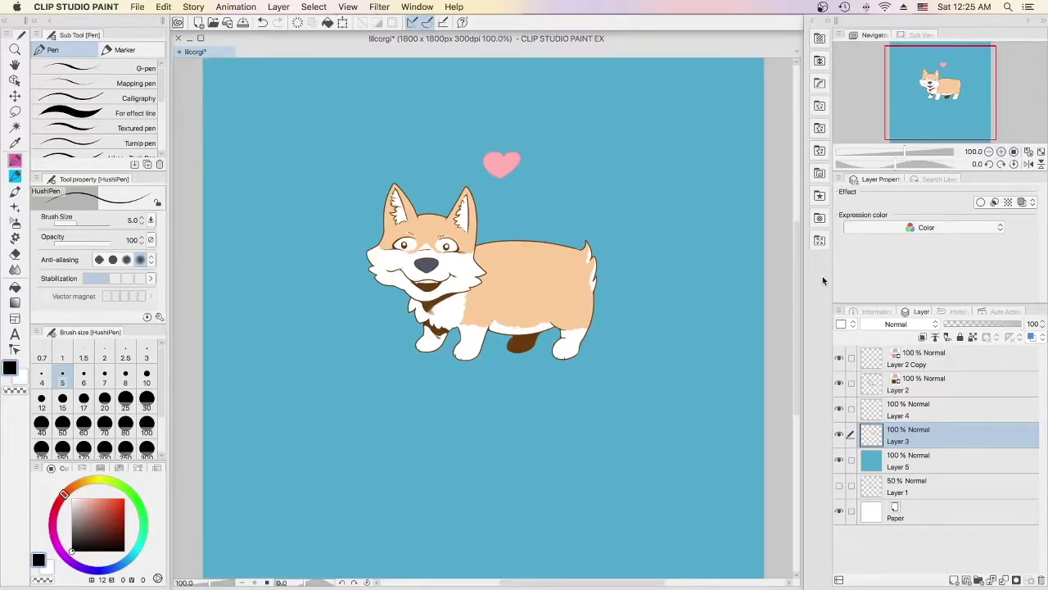
pyautogui.click(954, 580)
pyautogui.click(954, 580)
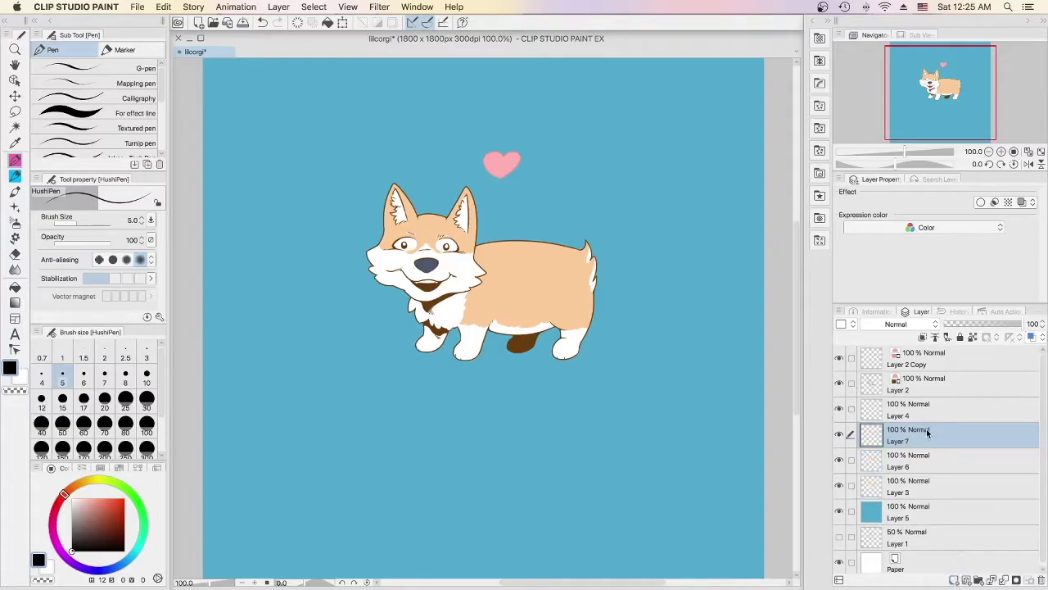
pyautogui.click(925, 492)
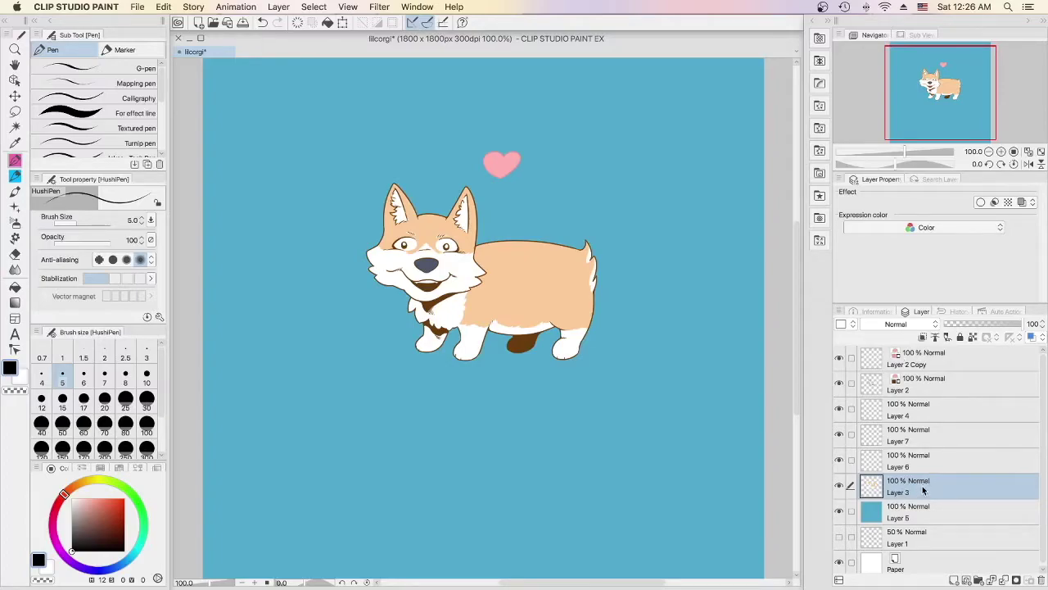
pyautogui.moveTo(923, 489); pyautogui.dragTo(927, 358)
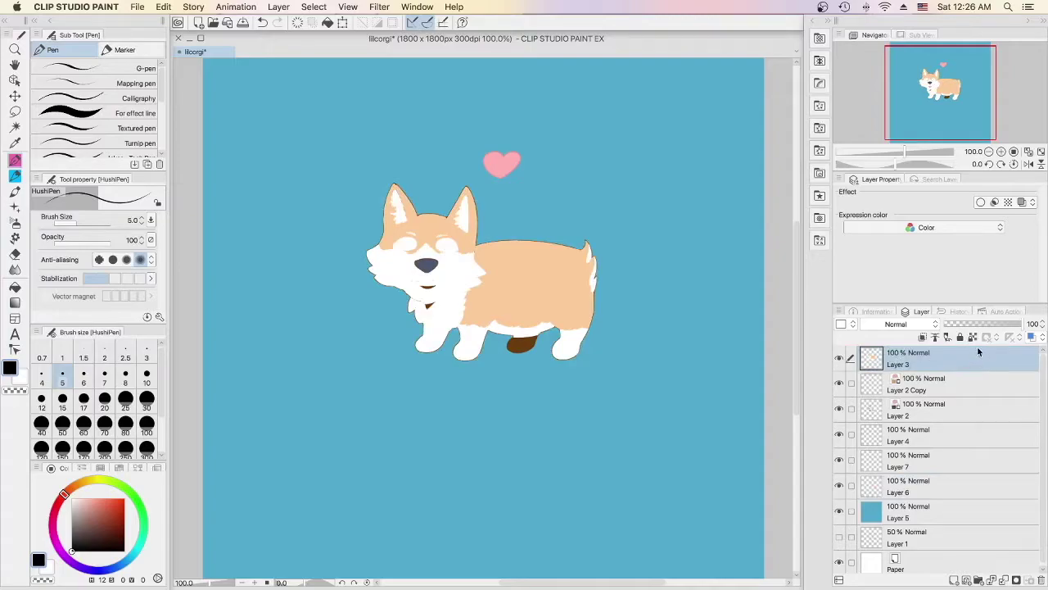
pyautogui.moveTo(957, 413); pyautogui.dragTo(935, 495)
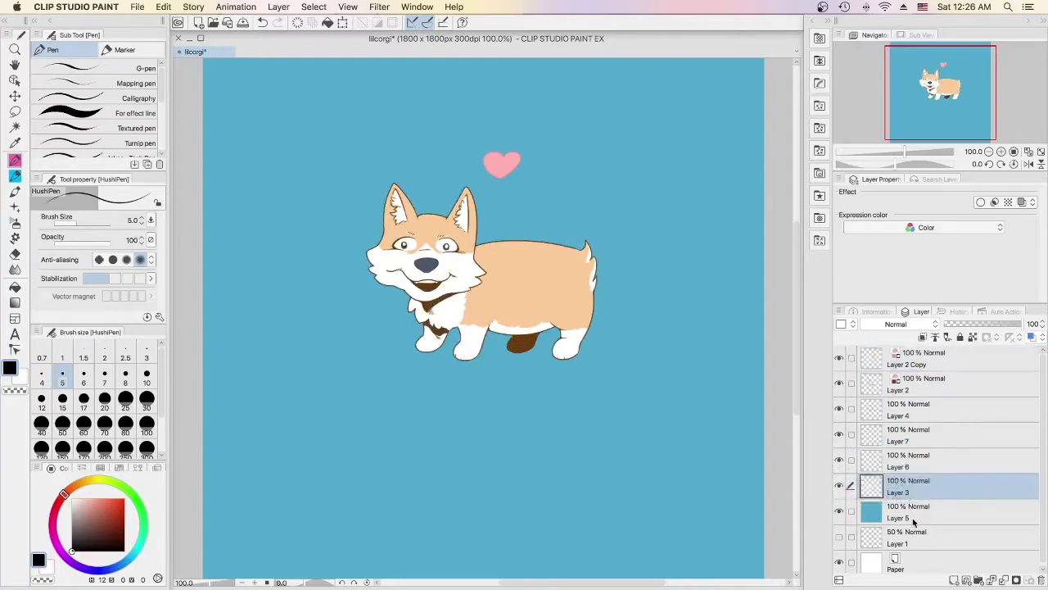
# Start a Quick Mask above Layer 6.
pyautogui.click(917, 463)
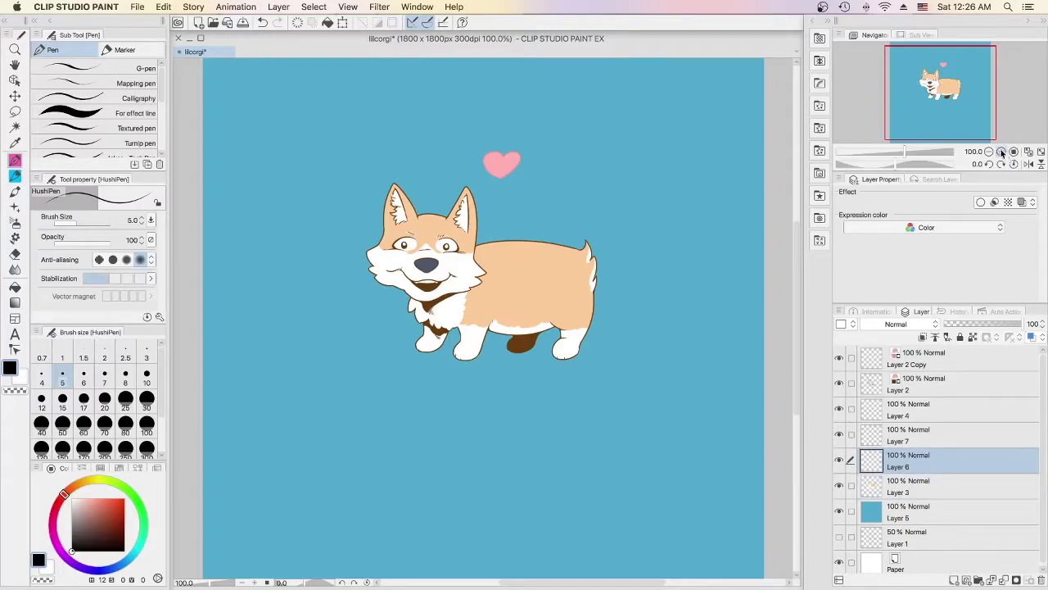
pyautogui.click(314, 8)
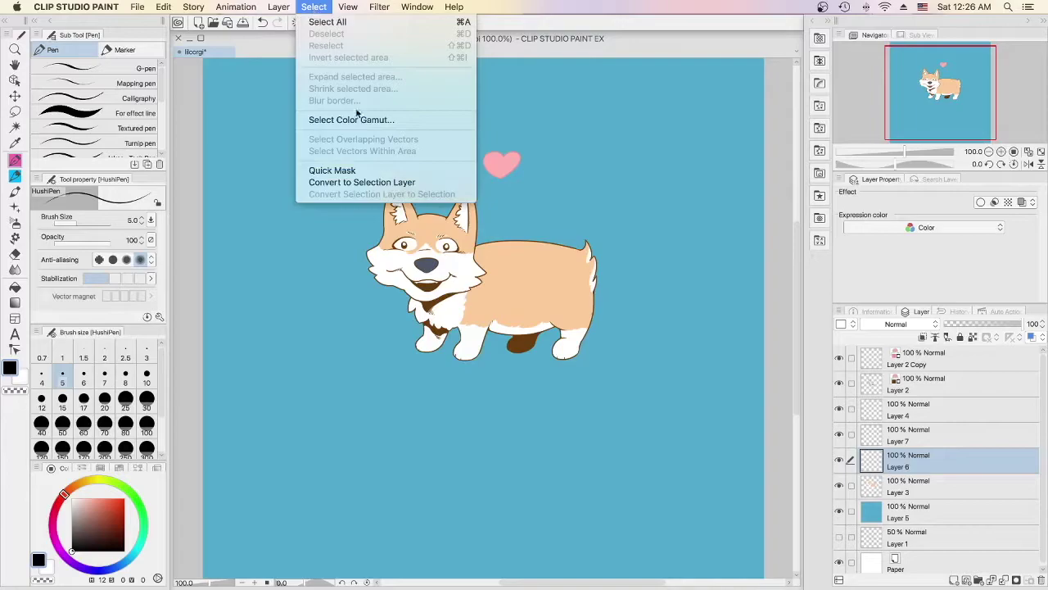
pyautogui.click(361, 172)
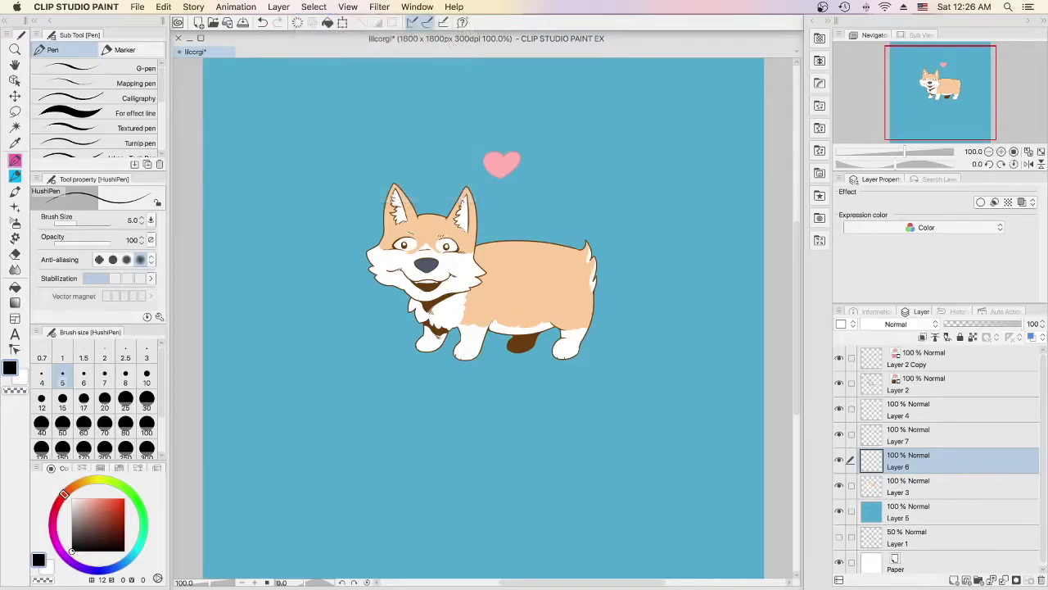
# Paint mask strokes over the jagged fur tips inside the corgi's ear on the snout side, using the size 5 HushiPen.
pyautogui.click(1001, 151)
pyautogui.click(1001, 151)
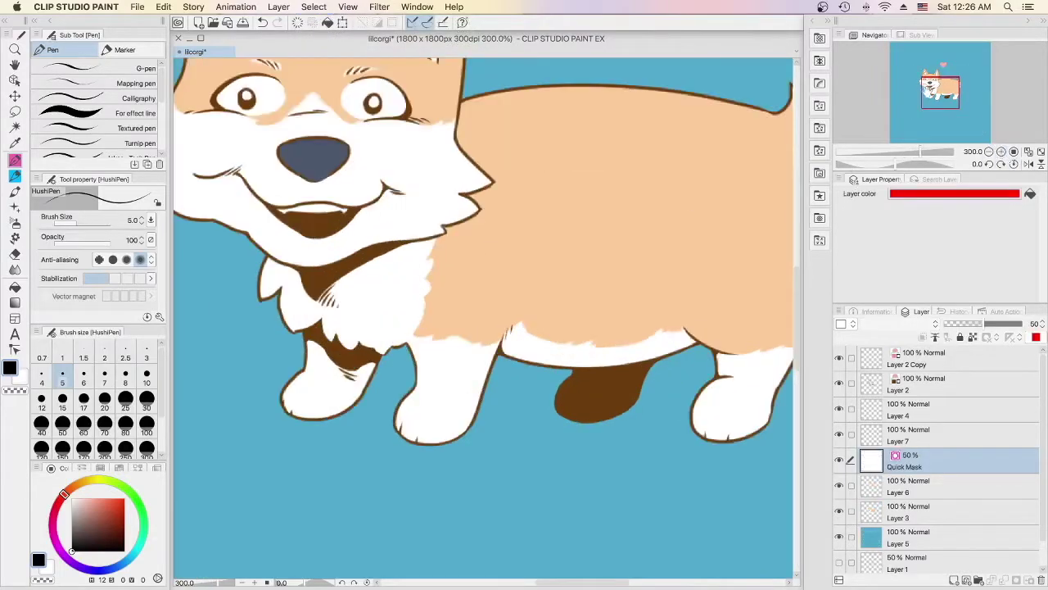
pyautogui.moveTo(928, 88); pyautogui.dragTo(937, 82)
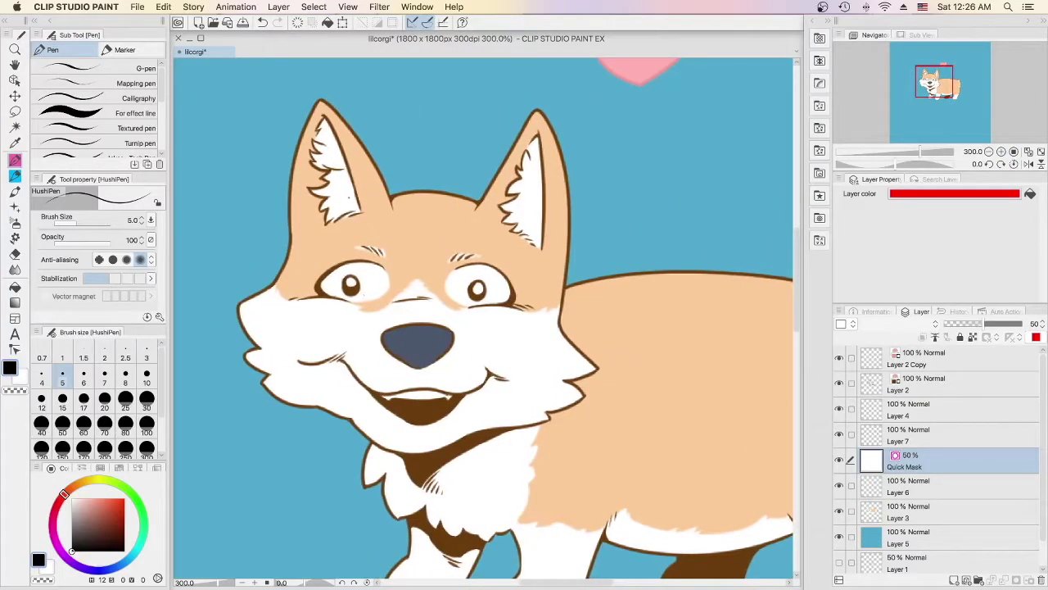
pyautogui.moveTo(320, 209)
pyautogui.mouseDown()
pyautogui.moveTo(332, 204)
pyautogui.moveTo(344, 221)
pyautogui.mouseUp()
pyautogui.moveTo(347, 218); pyautogui.dragTo(358, 211)
pyautogui.moveTo(310, 190)
pyautogui.mouseDown()
pyautogui.moveTo(332, 195)
pyautogui.moveTo(337, 184)
pyautogui.moveTo(319, 162)
pyautogui.mouseUp()
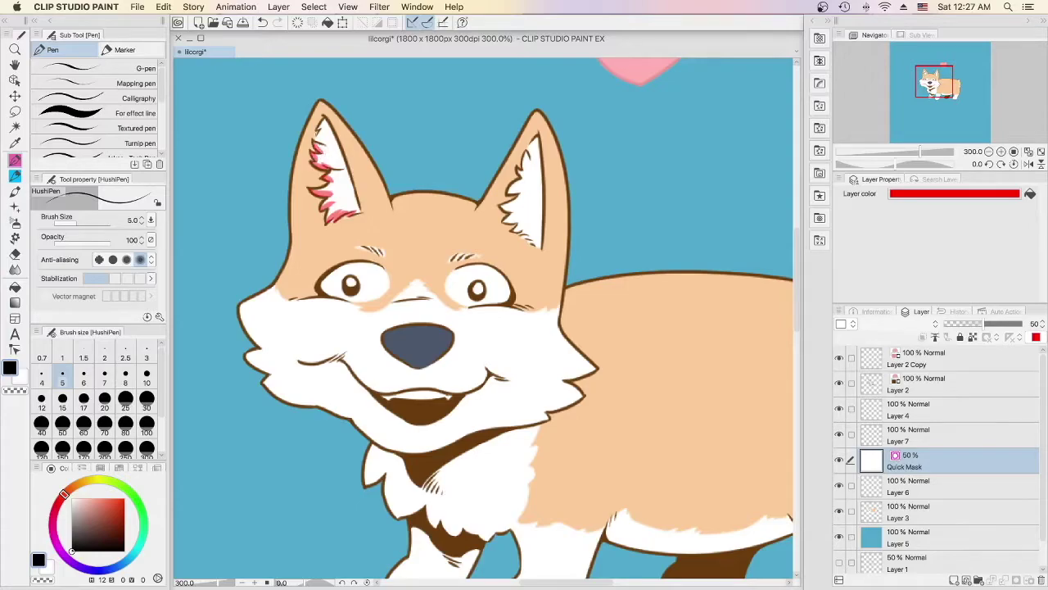
pyautogui.moveTo(315, 142); pyautogui.dragTo(319, 133)
pyautogui.press('e')
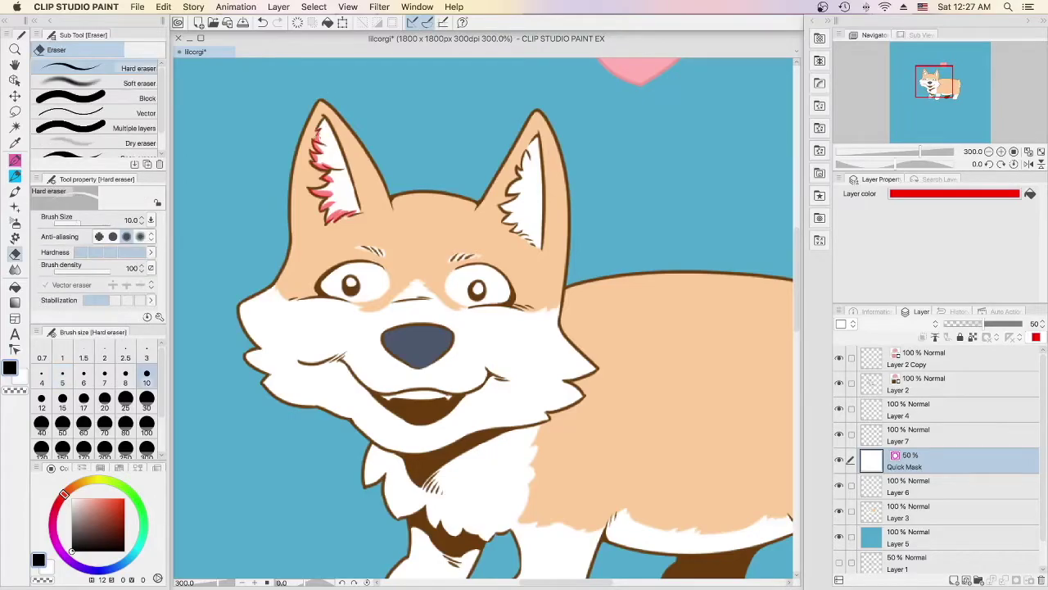
pyautogui.scroll(-3, 755, 135)
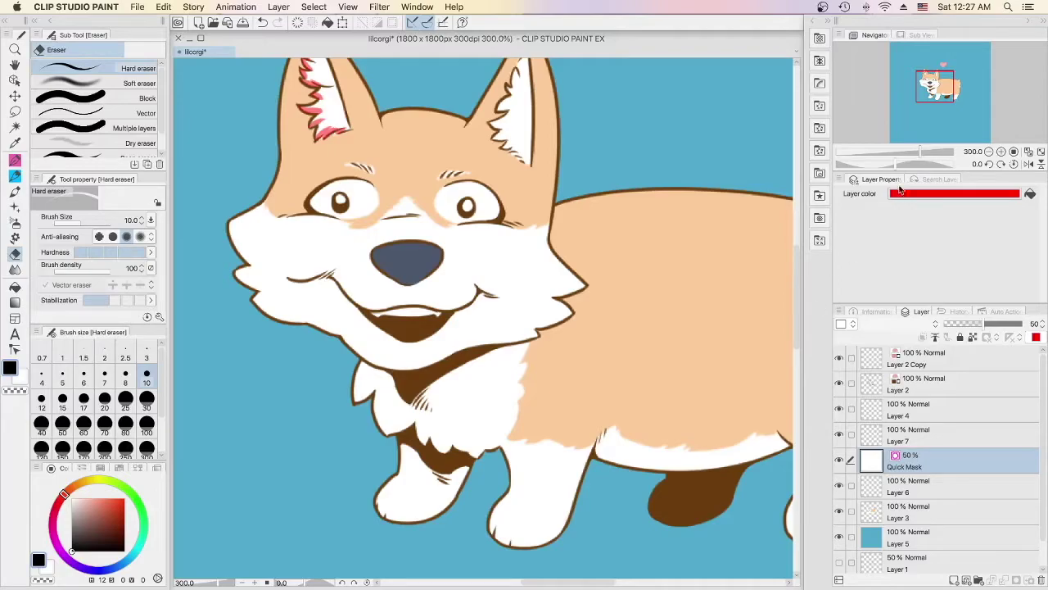
pyautogui.click(1041, 152)
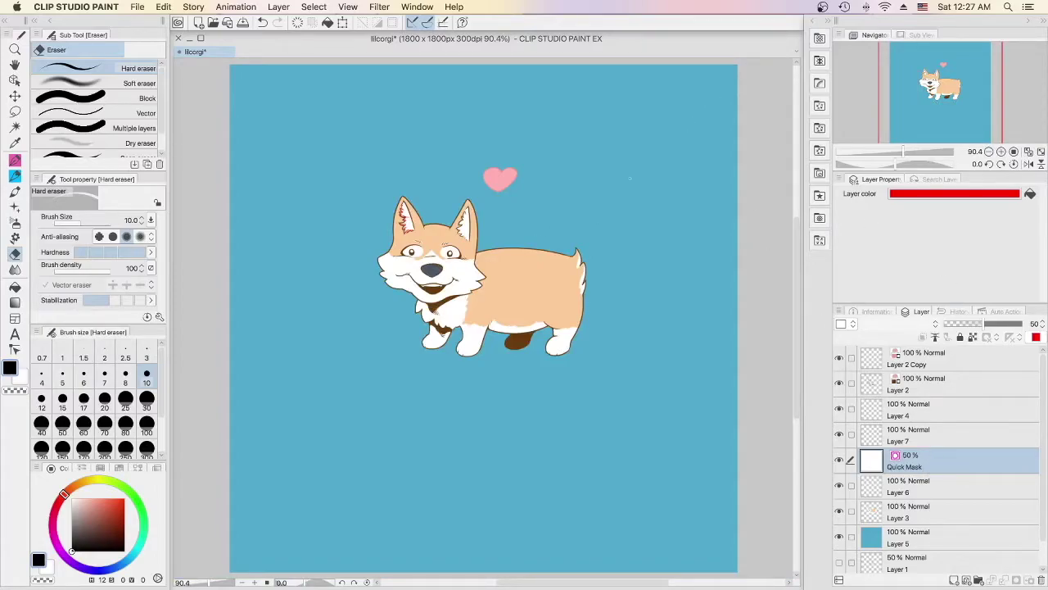
pyautogui.press('p')
pyautogui.moveTo(699, 94)
pyautogui.mouseDown()
pyautogui.moveTo(644, 166)
pyautogui.moveTo(573, 226)
pyautogui.moveTo(583, 206)
pyautogui.moveTo(574, 222)
pyautogui.moveTo(628, 212)
pyautogui.mouseUp()
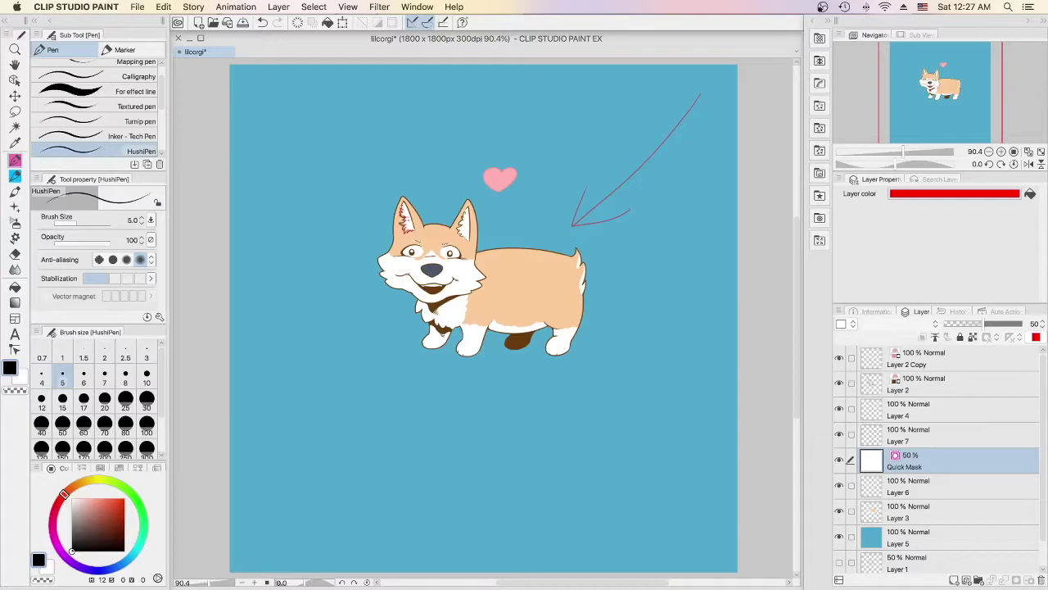
pyautogui.press('super+z')
pyautogui.press('super+z')
pyautogui.press('super+z')
# Paint mask strokes over the jagged fur tips inside the corgi's other ear, on the side nearer its back.
pyautogui.click(1001, 151)
pyautogui.click(1001, 152)
pyautogui.click(1001, 152)
pyautogui.click(1001, 151)
pyautogui.moveTo(949, 89); pyautogui.dragTo(938, 77)
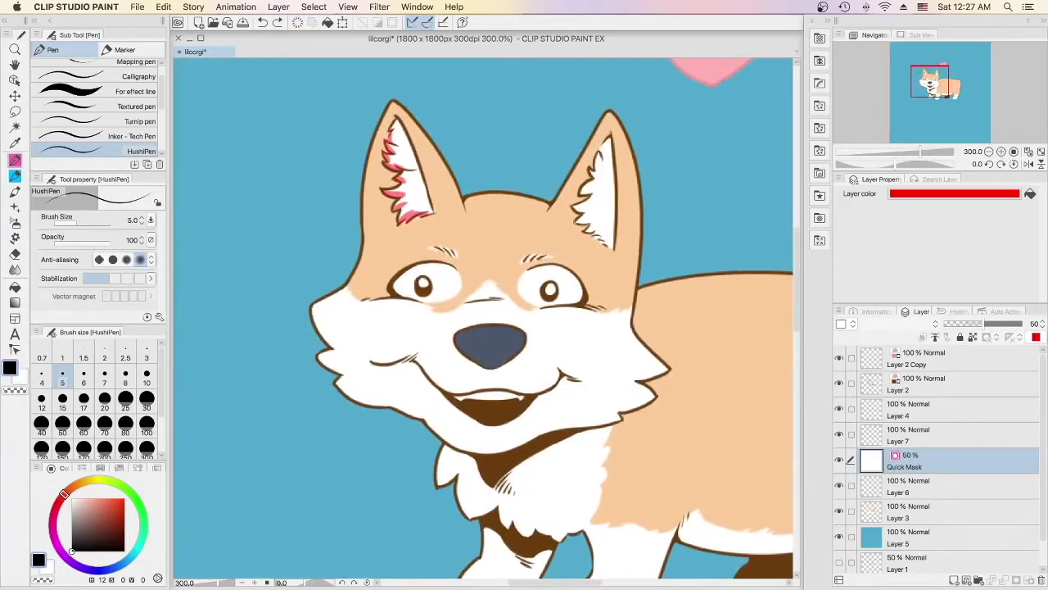
pyautogui.moveTo(591, 218)
pyautogui.mouseDown()
pyautogui.moveTo(575, 222)
pyautogui.moveTo(604, 242)
pyautogui.mouseUp()
pyautogui.press('super+z')
pyautogui.moveTo(587, 214); pyautogui.dragTo(573, 205)
pyautogui.moveTo(598, 196); pyautogui.dragTo(580, 191)
pyautogui.moveTo(600, 153); pyautogui.dragTo(595, 170)
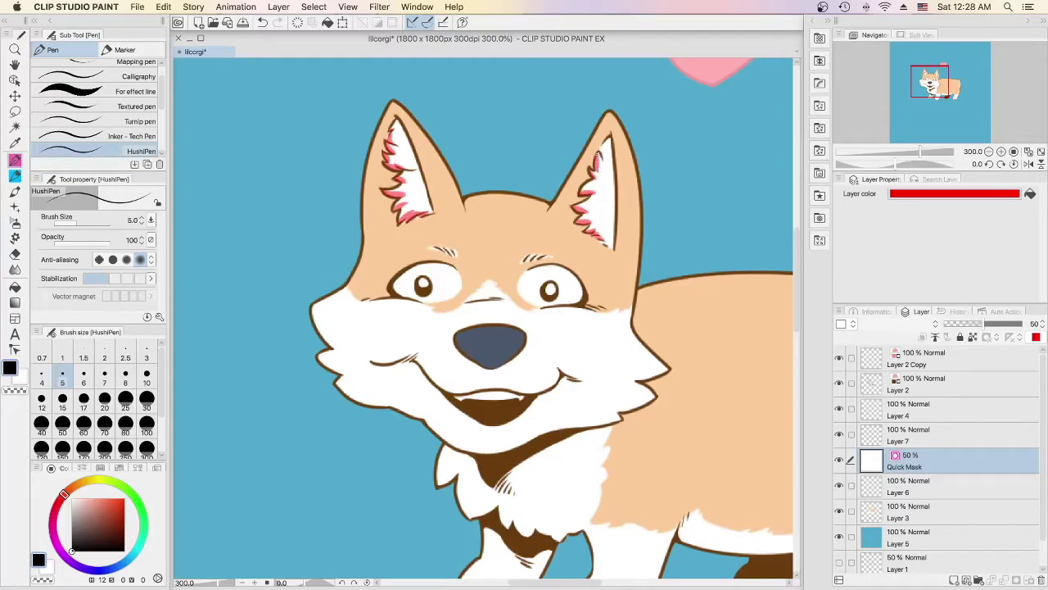
pyautogui.moveTo(604, 140)
pyautogui.mouseDown()
pyautogui.moveTo(601, 156)
pyautogui.moveTo(603, 145)
pyautogui.mouseUp()
# Outline and fill mask shadows on the upper two fur tufts of the corgi's outer cheek.
pyautogui.scroll(-5, 433, 256)
pyautogui.hscroll(-5, 434, 256)
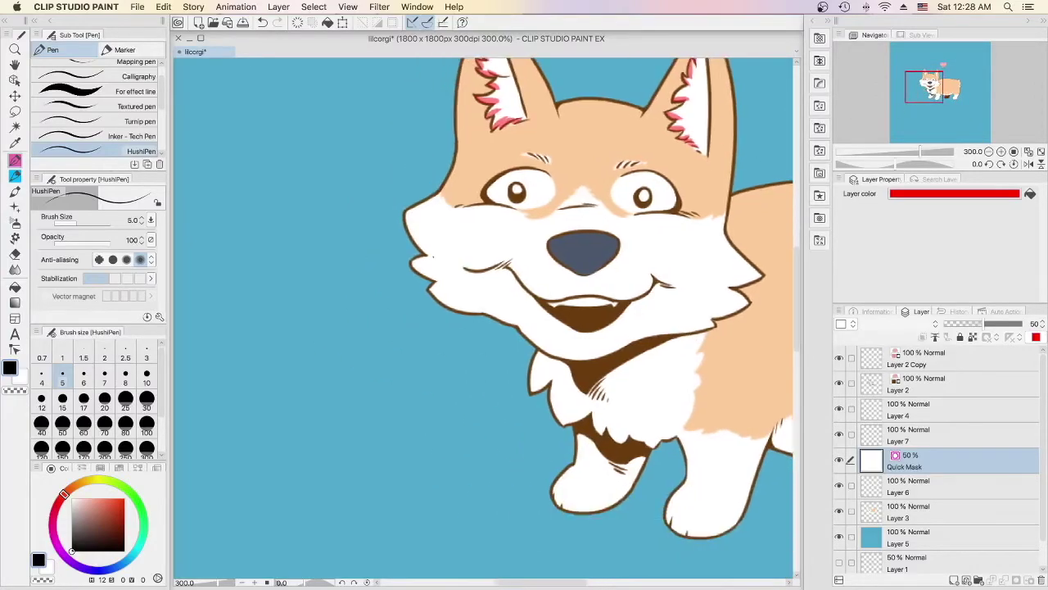
pyautogui.moveTo(405, 215); pyautogui.dragTo(428, 252)
pyautogui.press('g')
pyautogui.press('g')
pyautogui.click(418, 239)
pyautogui.press('p')
pyautogui.moveTo(411, 260); pyautogui.dragTo(435, 280)
pyautogui.press('g')
pyautogui.click(425, 274)
pyautogui.press('p')
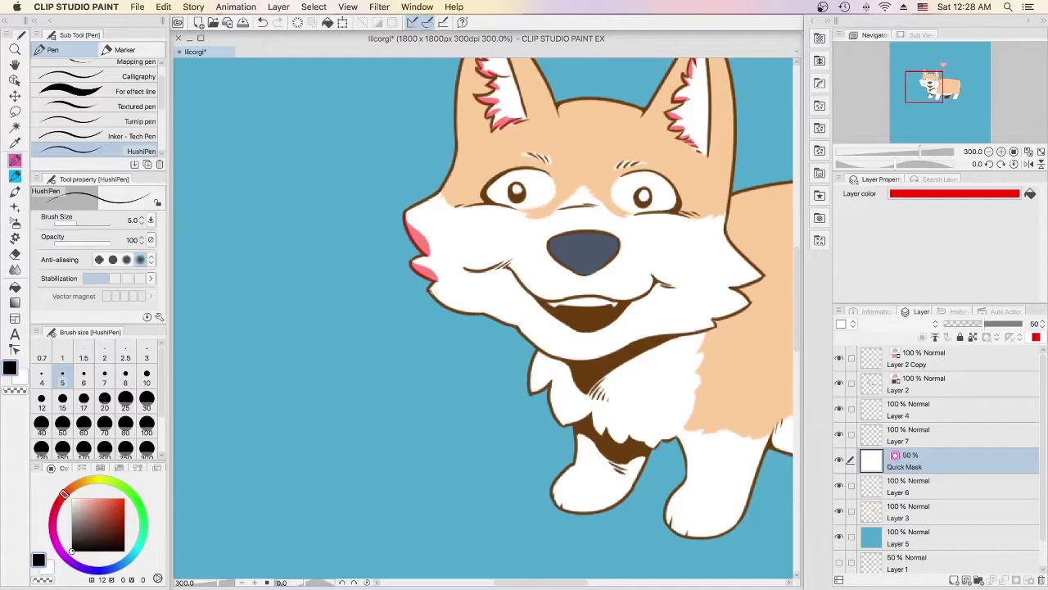
# Outline and fill a mask shadow on the lowest fur tuft of the outer cheek, along the jaw.
pyautogui.moveTo(429, 290); pyautogui.dragTo(472, 310)
pyautogui.press('g')
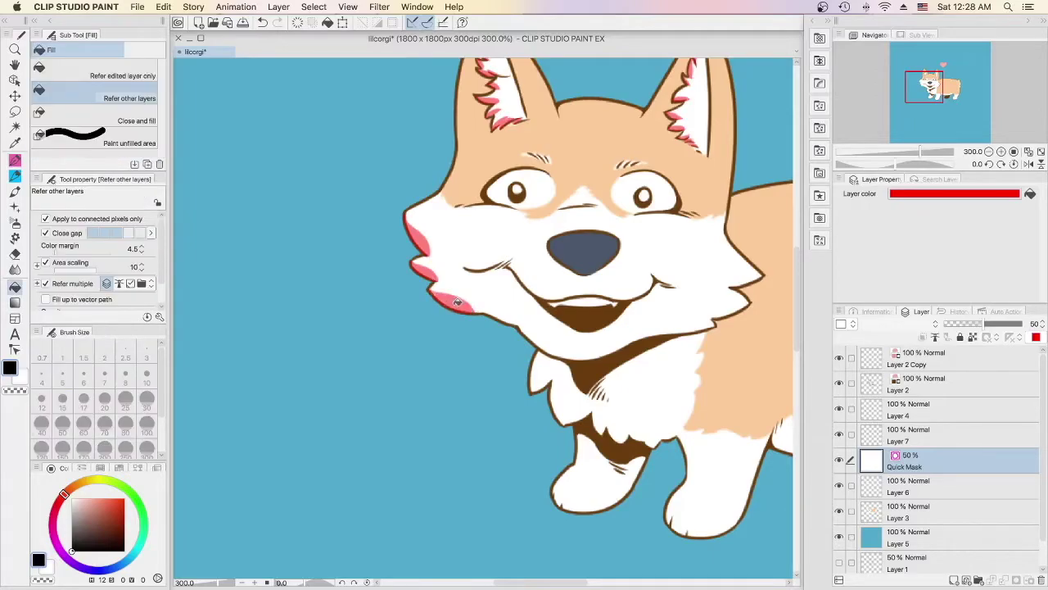
pyautogui.click(459, 301)
pyautogui.press('p')
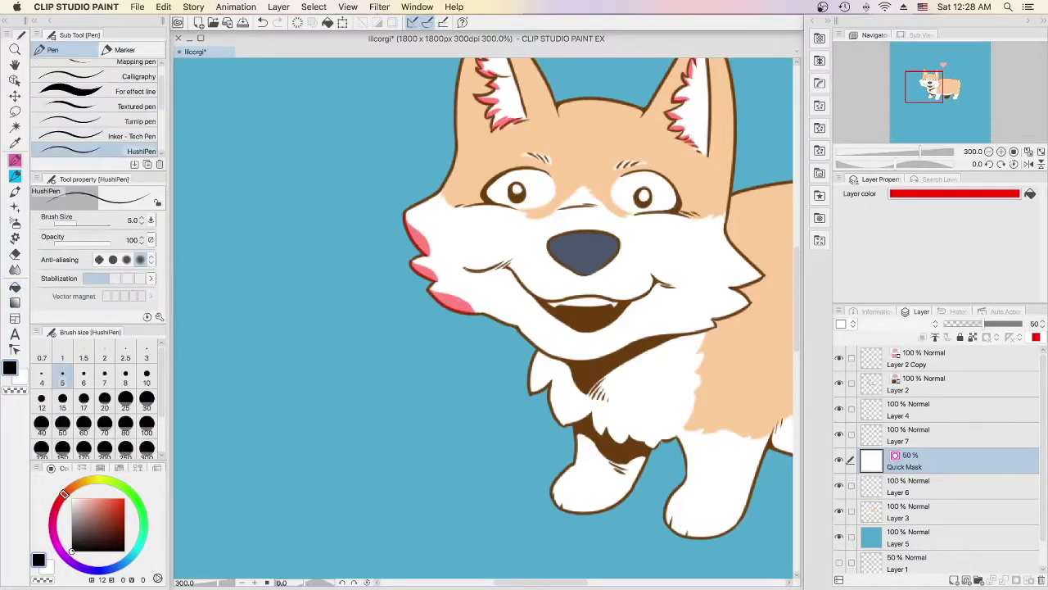
# Paint mask shadows under both corners of the mouth and on the crease above the nose.
pyautogui.moveTo(465, 270); pyautogui.dragTo(514, 277)
pyautogui.press('super+z')
pyautogui.moveTo(651, 283); pyautogui.dragTo(669, 286)
pyautogui.moveTo(560, 206); pyautogui.dragTo(585, 204)
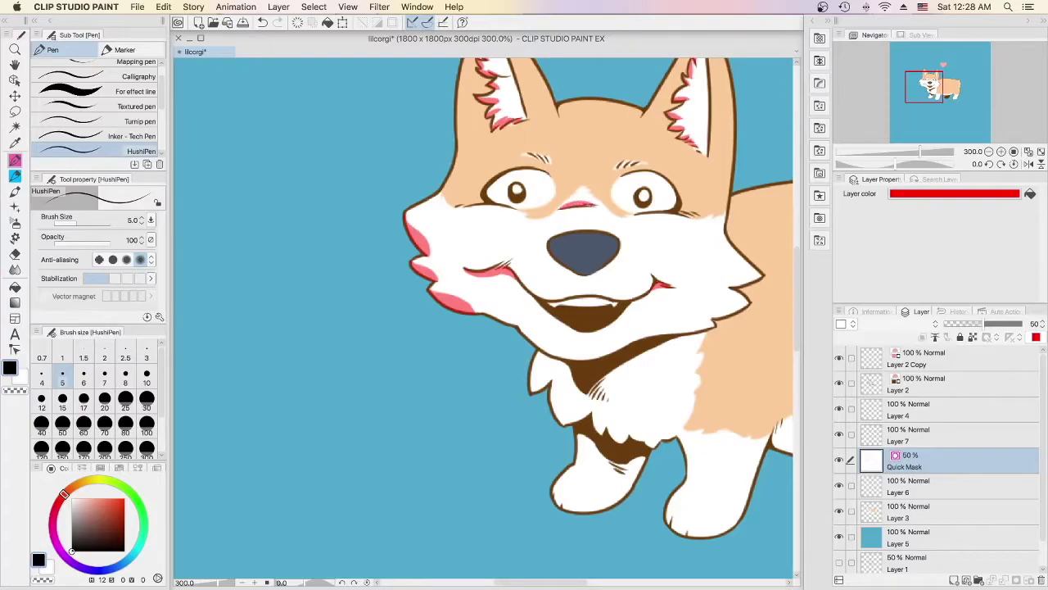
# Mask the shaded part of the chest fur below the chin and fill the far front leg.
pyautogui.click(932, 91)
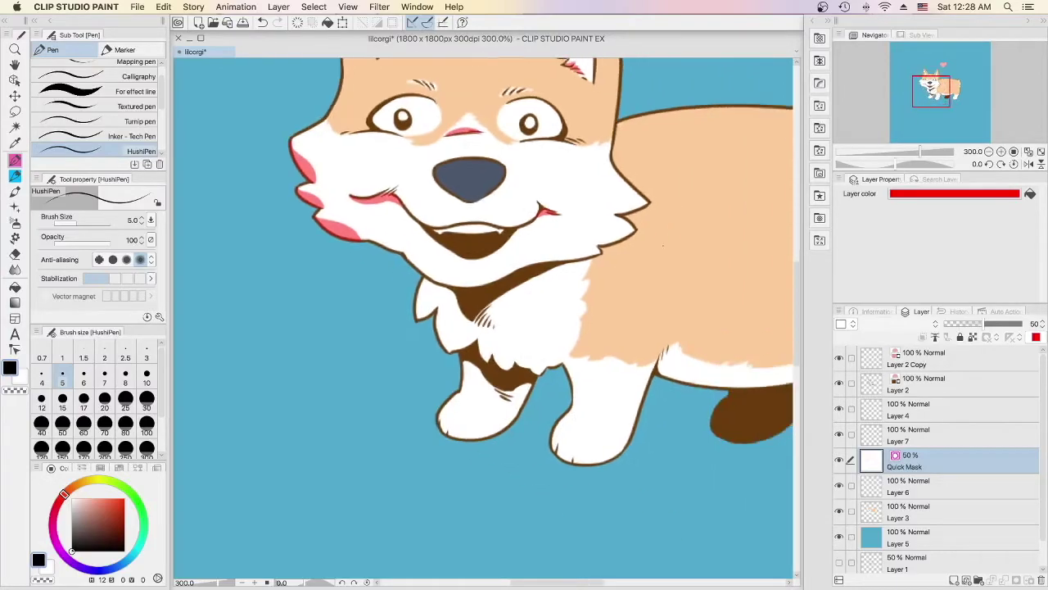
pyautogui.moveTo(558, 264)
pyautogui.mouseDown()
pyautogui.moveTo(506, 294)
pyautogui.moveTo(487, 361)
pyautogui.moveTo(493, 352)
pyautogui.moveTo(503, 366)
pyautogui.mouseUp()
pyautogui.press('g')
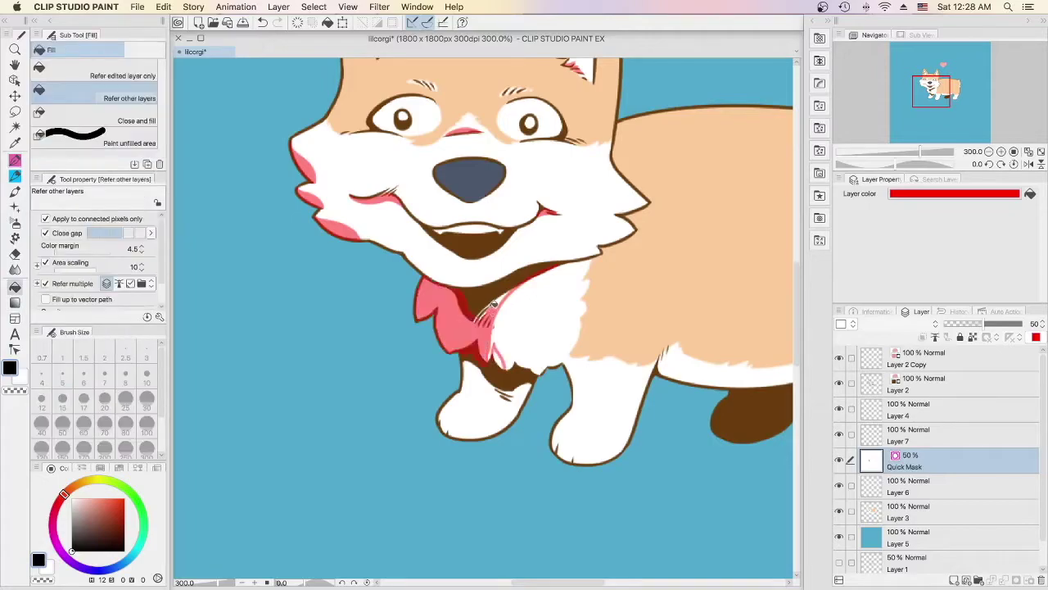
pyautogui.click(482, 395)
pyautogui.press('p')
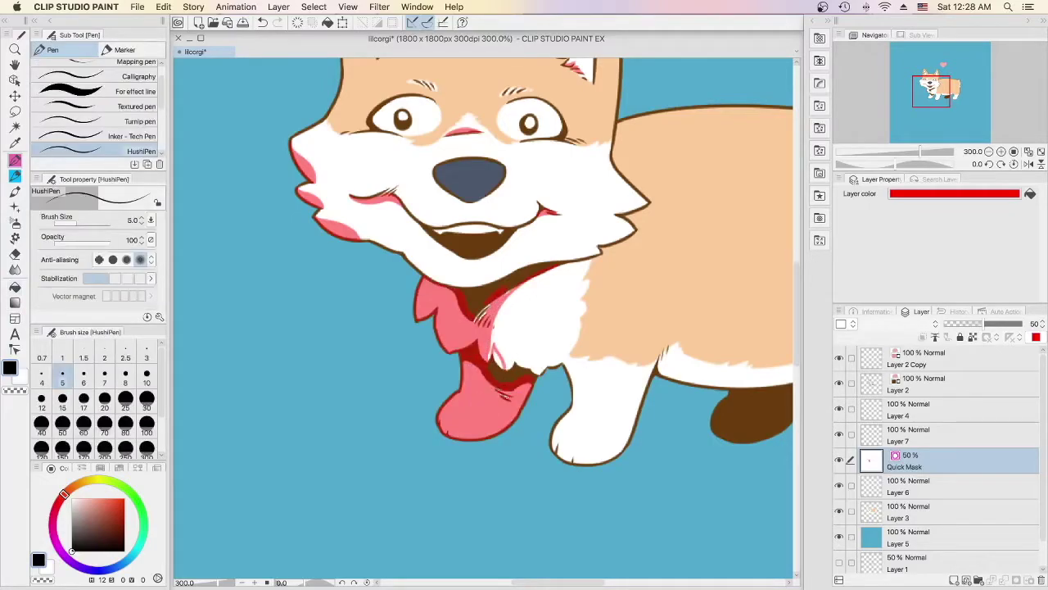
# Fill the unmasked gaps around the leg and chest hatching, and add mask strokes to the lower chest fur tips.
pyautogui.moveTo(506, 397); pyautogui.dragTo(503, 393)
pyautogui.press('g')
pyautogui.press('g')
pyautogui.press('g')
pyautogui.press('g')
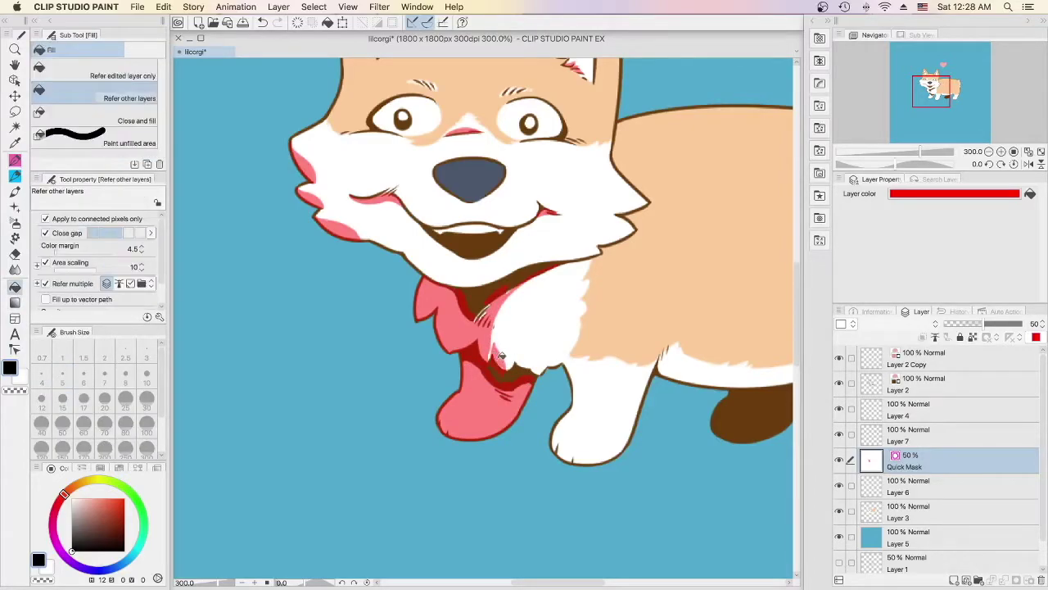
pyautogui.press('p')
pyautogui.press('p')
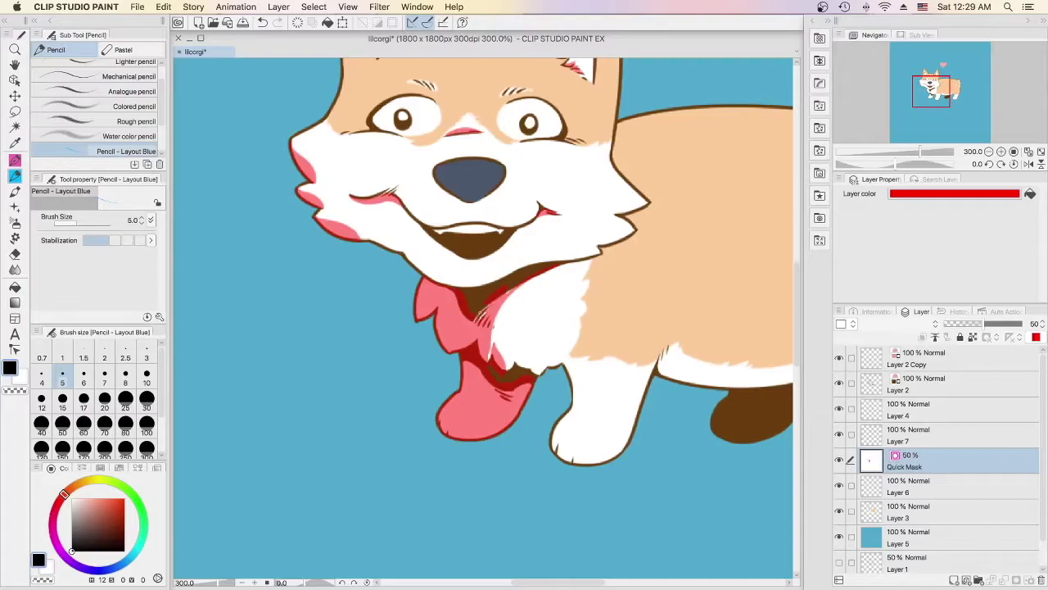
pyautogui.press('p')
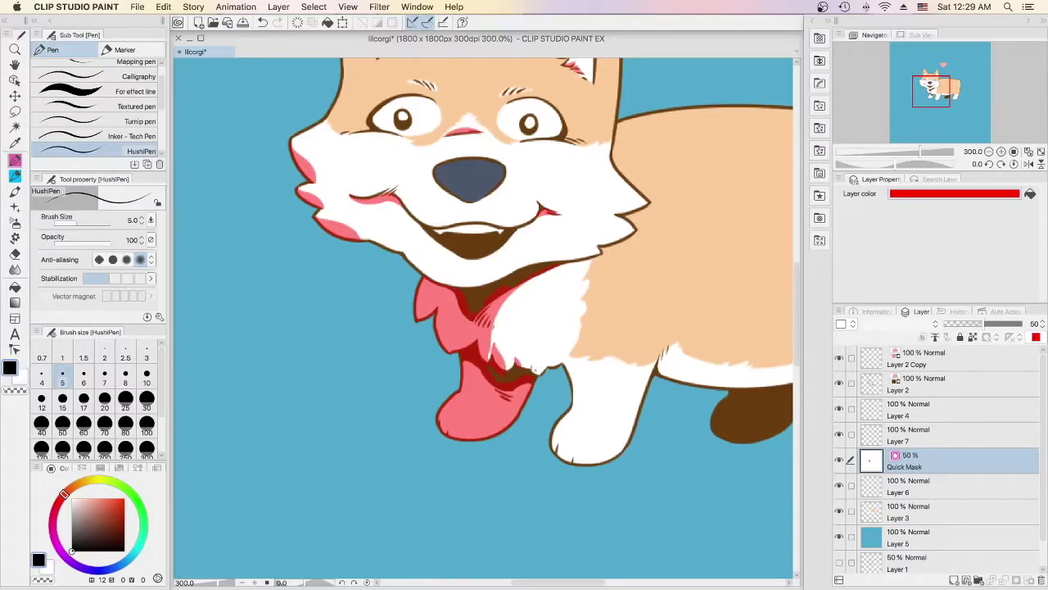
pyautogui.moveTo(532, 361)
pyautogui.mouseDown()
pyautogui.moveTo(534, 372)
pyautogui.moveTo(517, 360)
pyautogui.mouseUp()
pyautogui.moveTo(494, 340); pyautogui.dragTo(498, 347)
# Paint mask shadows where the chest fur meets the jaw and on the fur tips along the body side.
pyautogui.moveTo(558, 265); pyautogui.dragTo(580, 278)
pyautogui.press('g')
pyautogui.press('g')
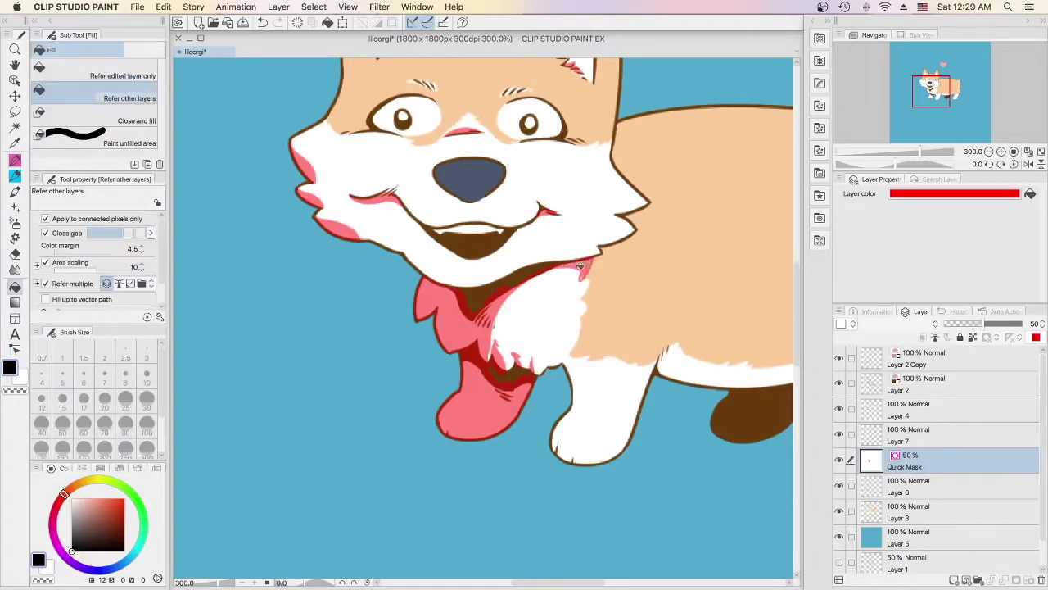
pyautogui.press('p')
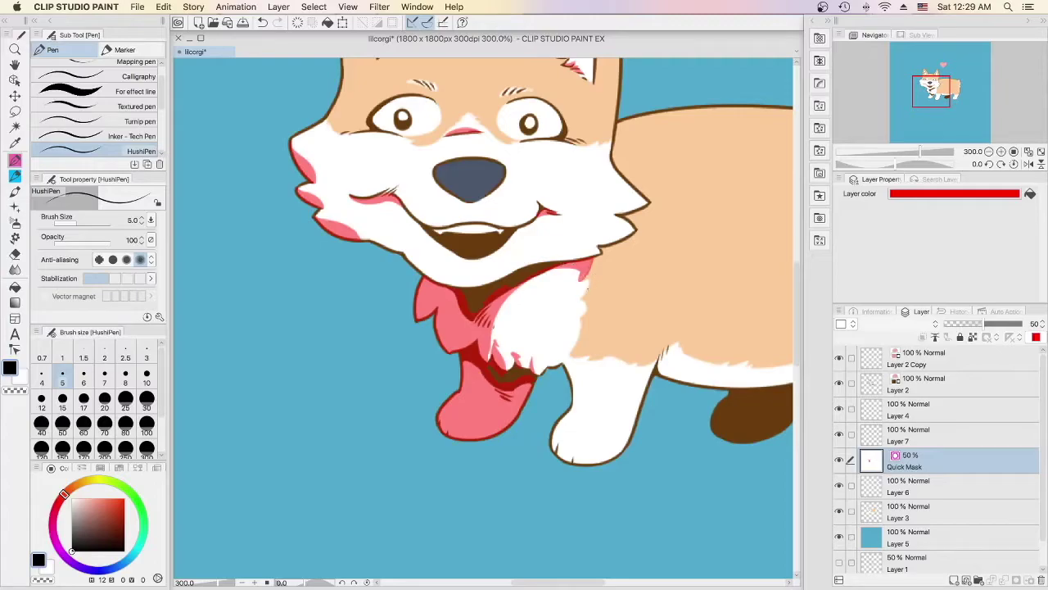
pyautogui.moveTo(590, 278)
pyautogui.mouseDown()
pyautogui.moveTo(577, 309)
pyautogui.moveTo(588, 289)
pyautogui.mouseUp()
pyautogui.press('e')
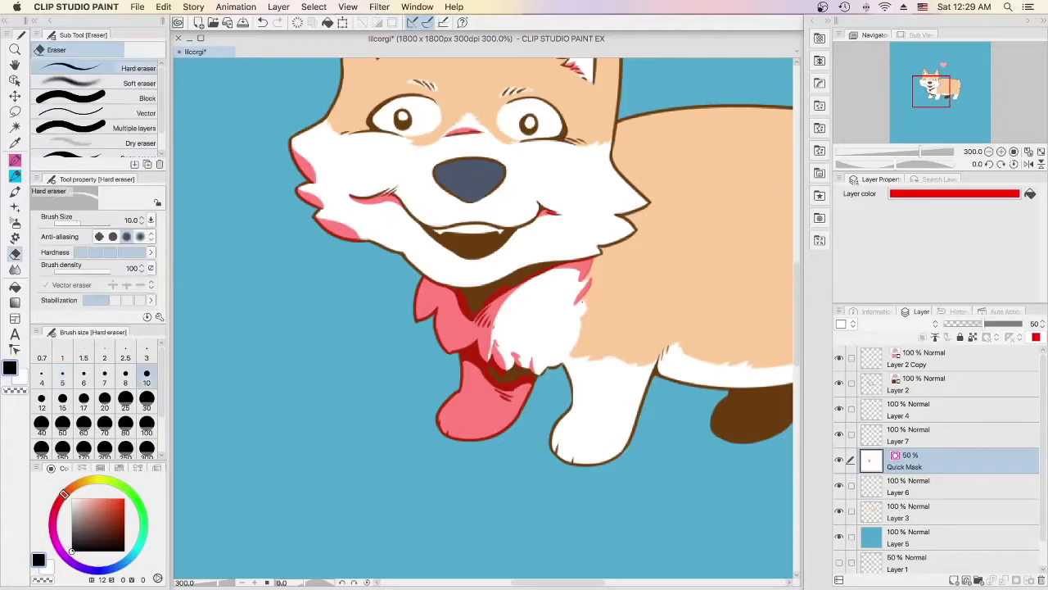
pyautogui.press('p')
pyautogui.moveTo(586, 308); pyautogui.dragTo(577, 317)
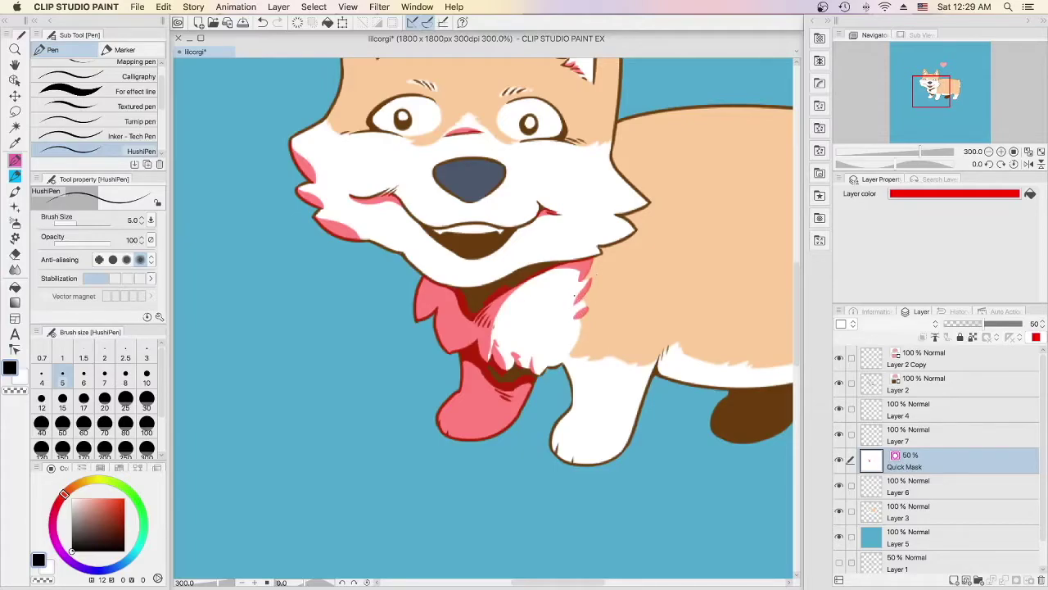
# Add jagged mask strokes around the upper, body-side and lower edges of the white chest fur.
pyautogui.moveTo(574, 293); pyautogui.dragTo(571, 308)
pyautogui.press('super+z')
pyautogui.press('super+z')
pyautogui.moveTo(554, 269); pyautogui.dragTo(571, 280)
pyautogui.moveTo(576, 275); pyautogui.dragTo(567, 287)
pyautogui.moveTo(563, 281); pyautogui.dragTo(570, 290)
pyautogui.moveTo(552, 356)
pyautogui.mouseDown()
pyautogui.moveTo(546, 366)
pyautogui.moveTo(568, 353)
pyautogui.mouseUp()
pyautogui.moveTo(582, 323); pyautogui.dragTo(575, 335)
# Outline and fill a small mask shadow at the ankle bend of the near front leg.
pyautogui.moveTo(574, 397); pyautogui.dragTo(589, 407)
pyautogui.press('g')
pyautogui.press('g')
pyautogui.click(580, 404)
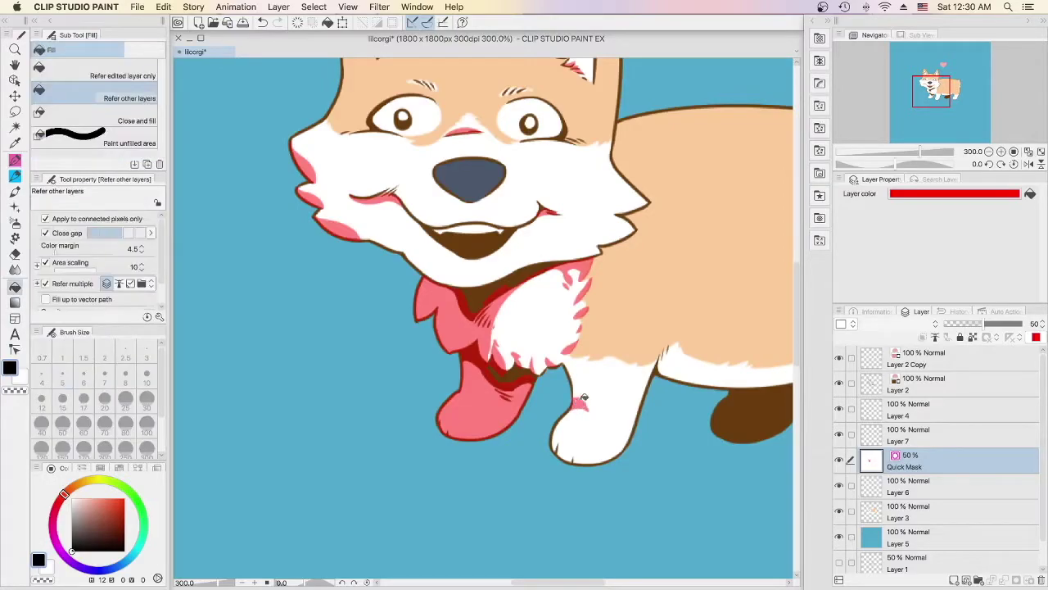
pyautogui.press('p')
# Clean up the ankle shadow's edge, and outline and fill a mask shadow along the lower edge of the white belly fur.
pyautogui.press('e')
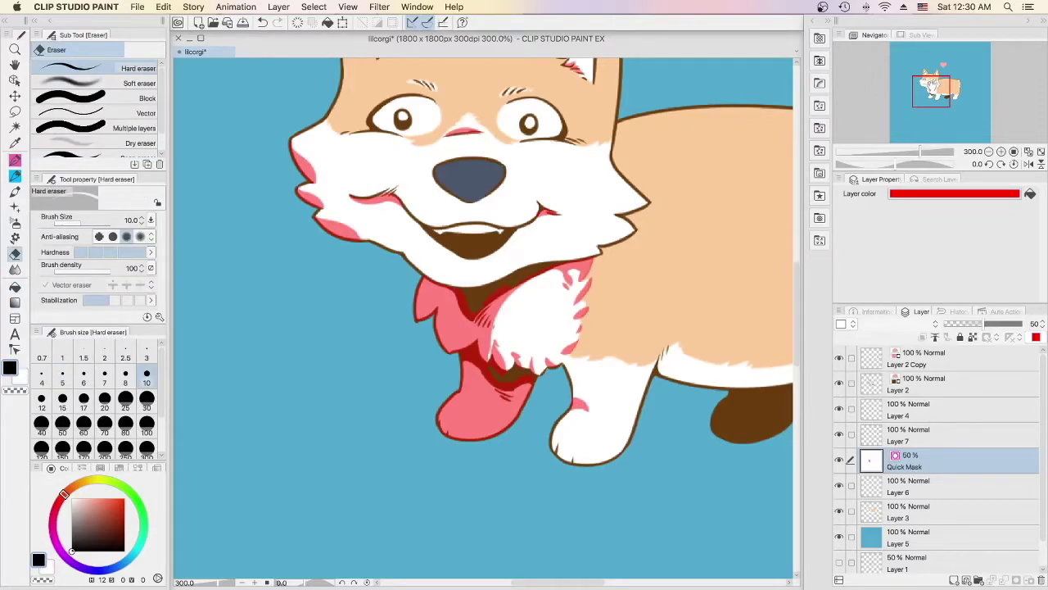
pyautogui.moveTo(677, 360)
pyautogui.mouseDown()
pyautogui.moveTo(491, 350)
pyautogui.moveTo(490, 340)
pyautogui.moveTo(569, 358)
pyautogui.moveTo(652, 341)
pyautogui.mouseUp()
pyautogui.press('p')
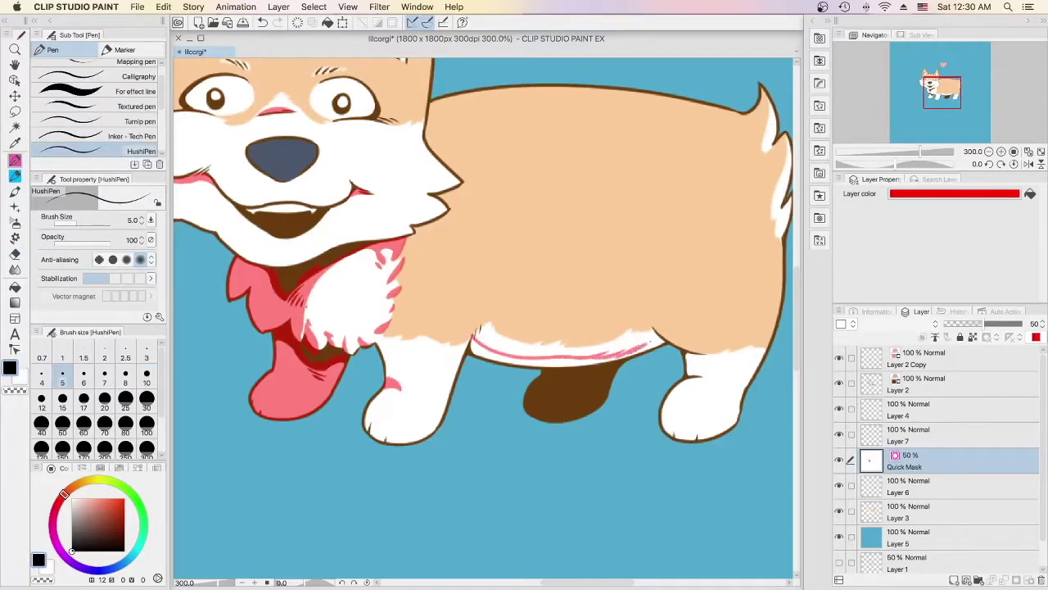
pyautogui.press('g')
pyautogui.click(579, 355)
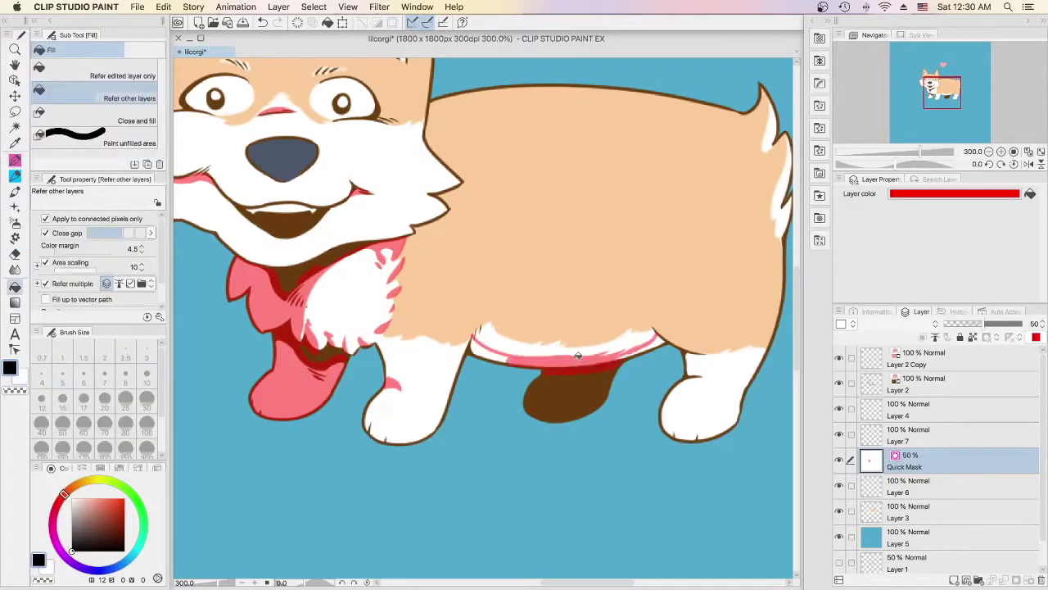
pyautogui.click(663, 343)
pyautogui.click(487, 351)
# Refine the belly shadow's front corner with the pen and eraser, and add strokes along its upper edge.
pyautogui.press('p')
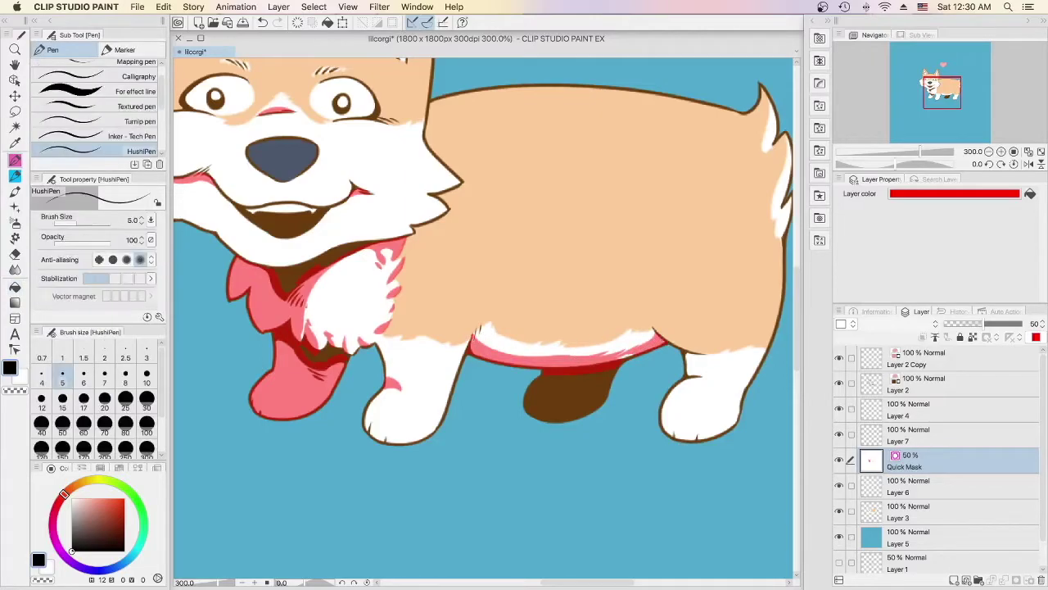
pyautogui.moveTo(479, 332); pyautogui.dragTo(473, 340)
pyautogui.press('e')
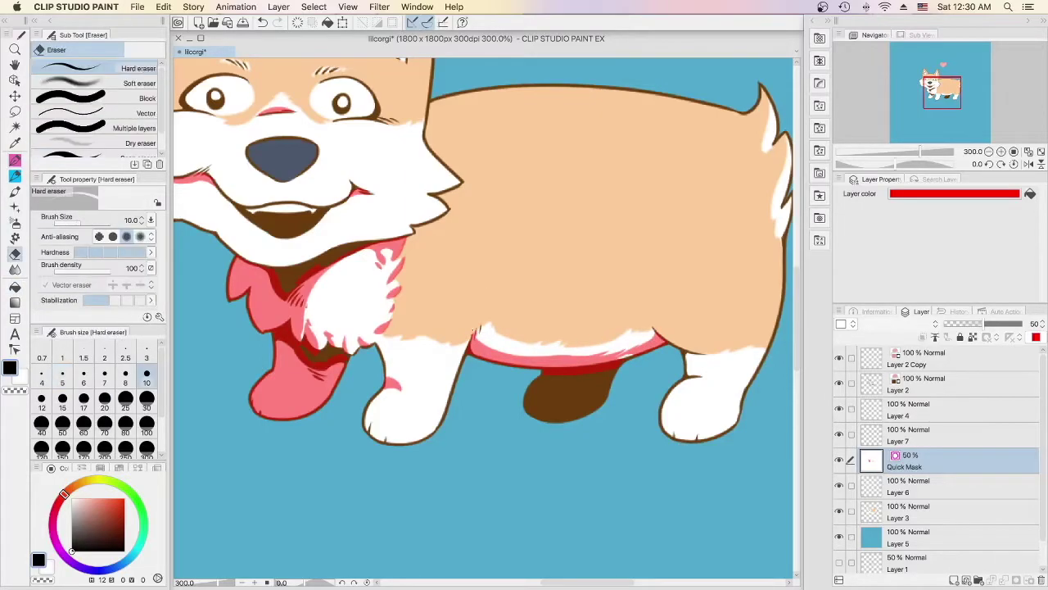
pyautogui.press('p')
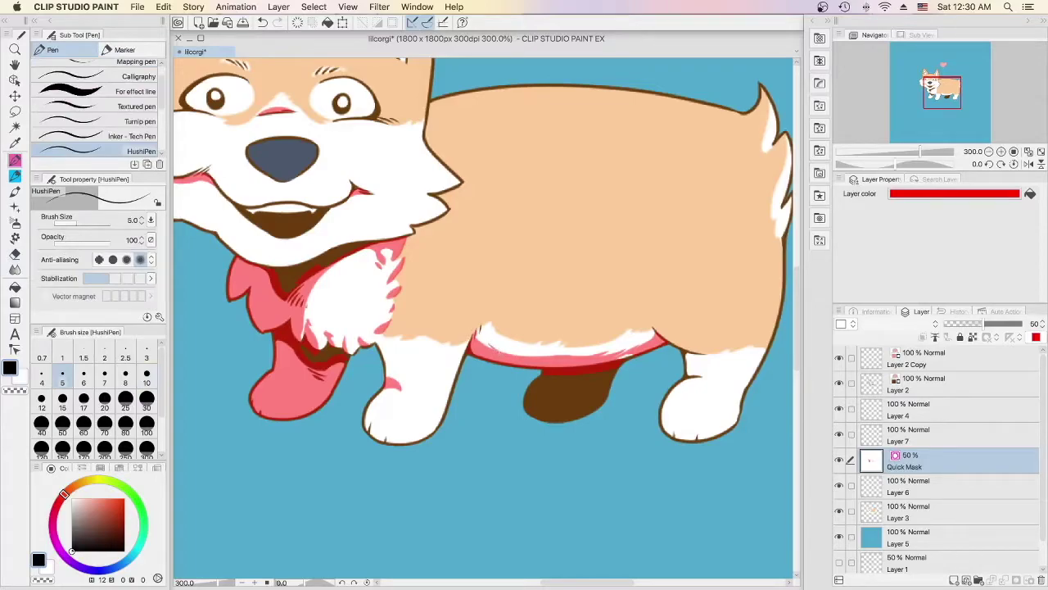
pyautogui.moveTo(500, 350); pyautogui.dragTo(631, 354)
# Outline and fill a small mask shadow at the inner top of the near hind leg.
pyautogui.moveTo(694, 353); pyautogui.dragTo(705, 376)
pyautogui.press('g')
pyautogui.click(695, 367)
# Outline and fill a small mask shadow on the white fur just below the tail tip.
pyautogui.press('p')
pyautogui.moveTo(778, 125); pyautogui.dragTo(768, 146)
pyautogui.press('g')
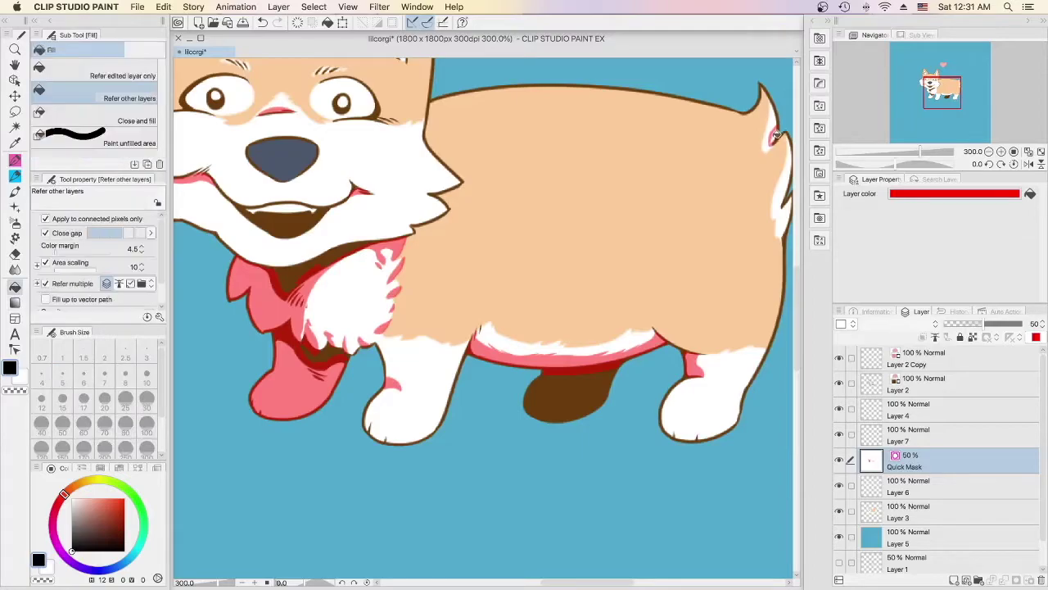
pyautogui.click(774, 135)
pyautogui.press('p')
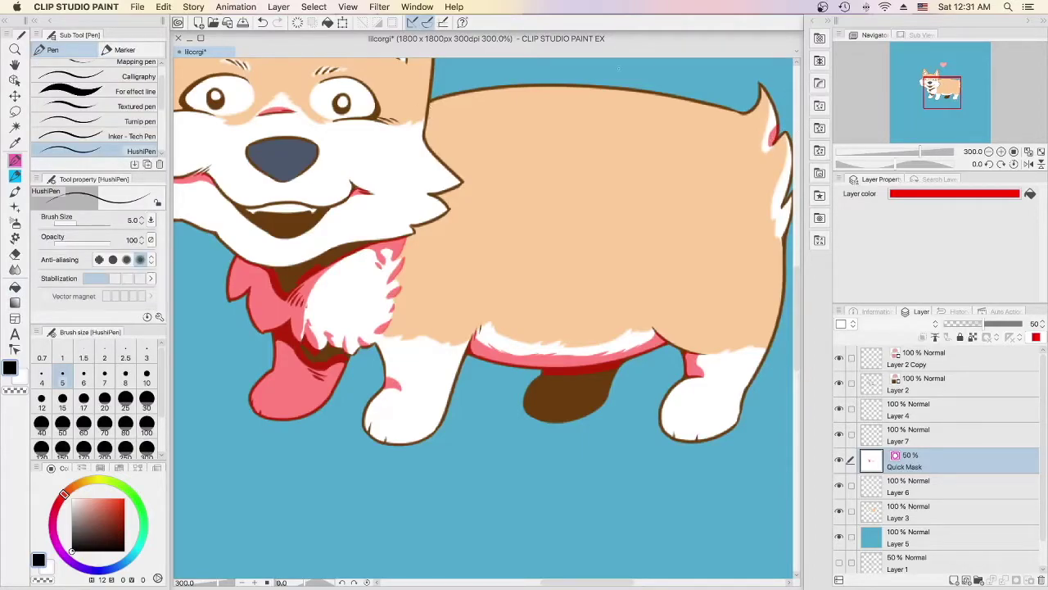
# Apply the Blur (strong) filter to the shadow mask and turn off Quick Mask to make it a selection.
pyautogui.moveTo(947, 93); pyautogui.dragTo(936, 82)
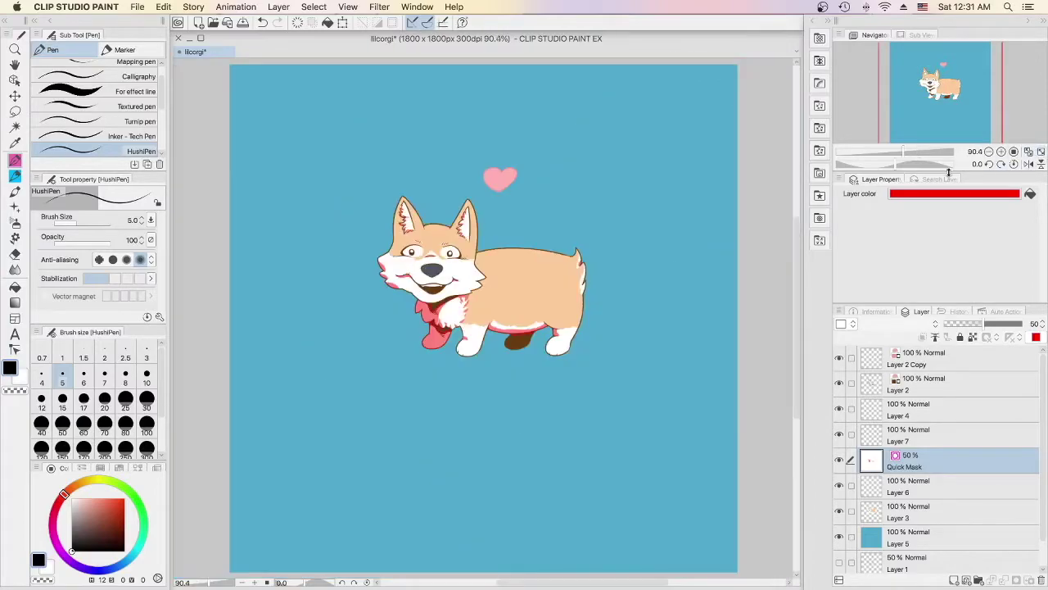
pyautogui.click(1041, 153)
pyautogui.click(381, 8)
pyautogui.moveTo(388, 27)
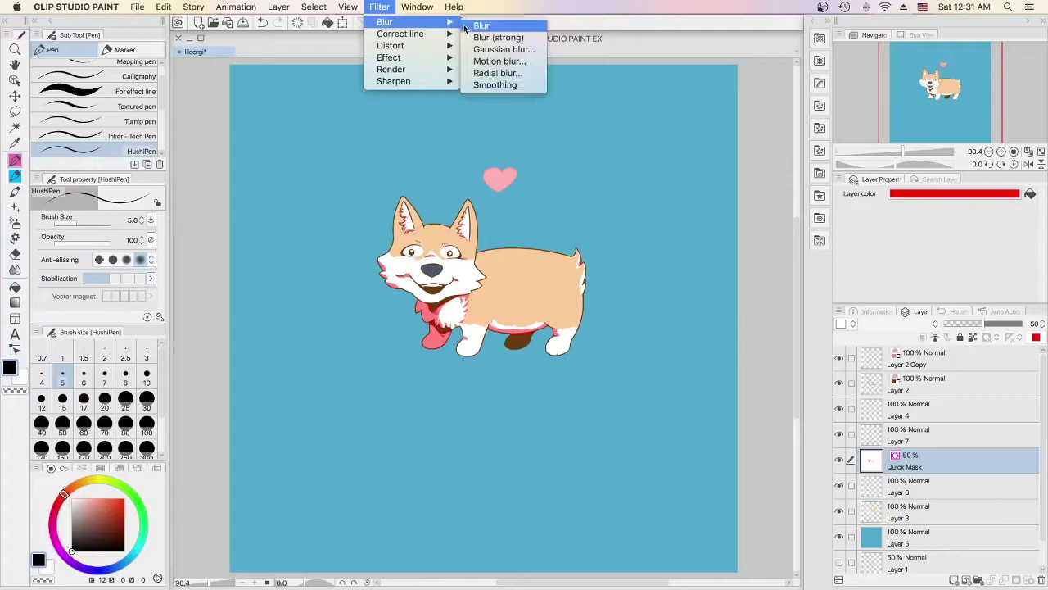
pyautogui.click(530, 39)
pyautogui.click(323, 8)
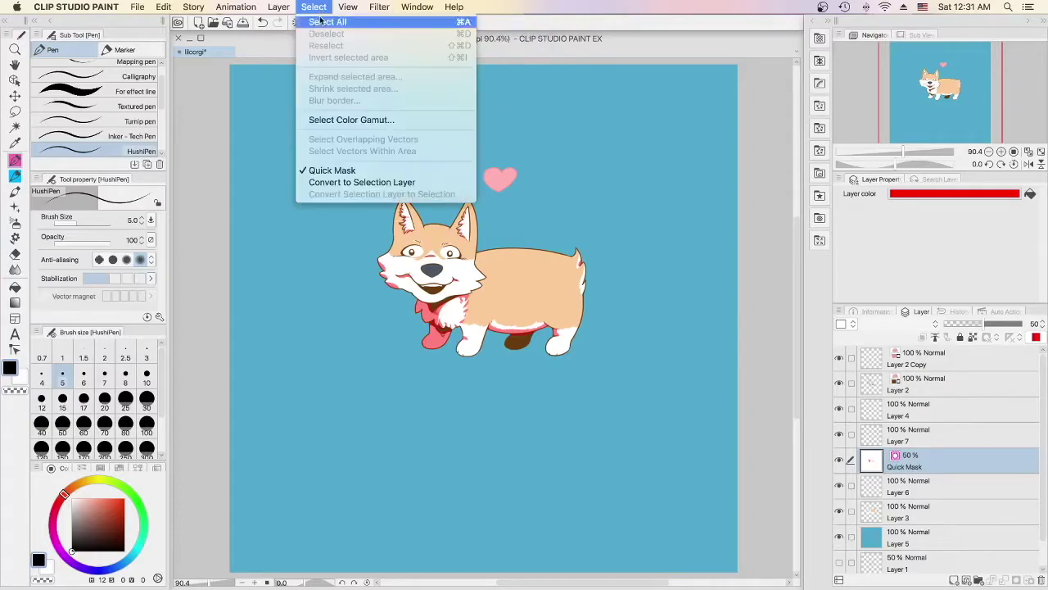
pyautogui.click(350, 174)
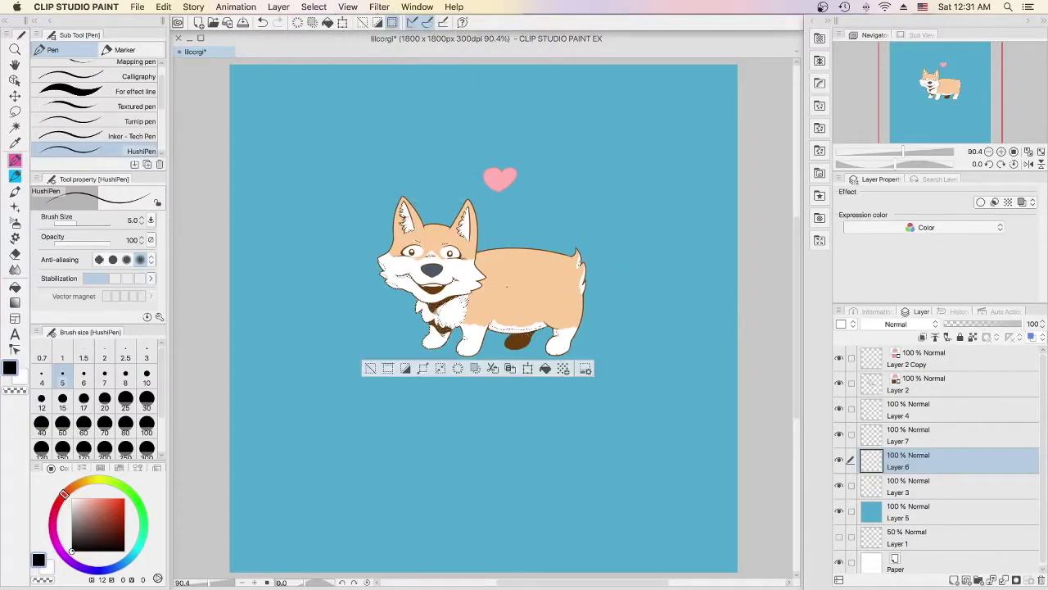
# Fill the shadow selection on Layer 6 with a greyish beige (H 30, S 12, V 88) based on the body colour, and deselect.
pyautogui.keyDown('alt'); pyautogui.click(522, 271); pyautogui.keyUp('alt')
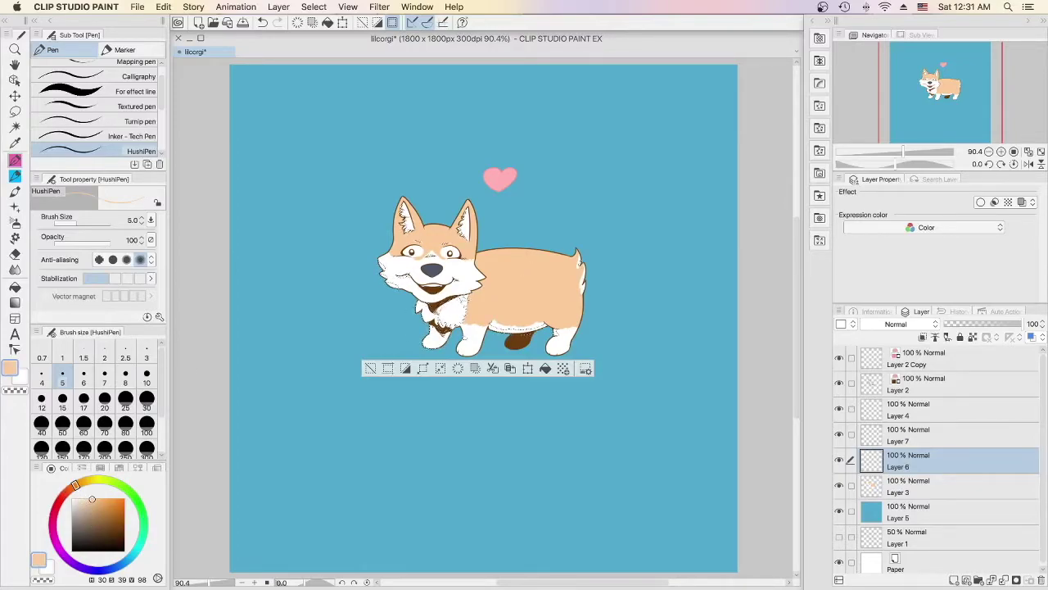
pyautogui.click(76, 502)
pyautogui.moveTo(76, 501); pyautogui.dragTo(79, 504)
pyautogui.click(545, 369)
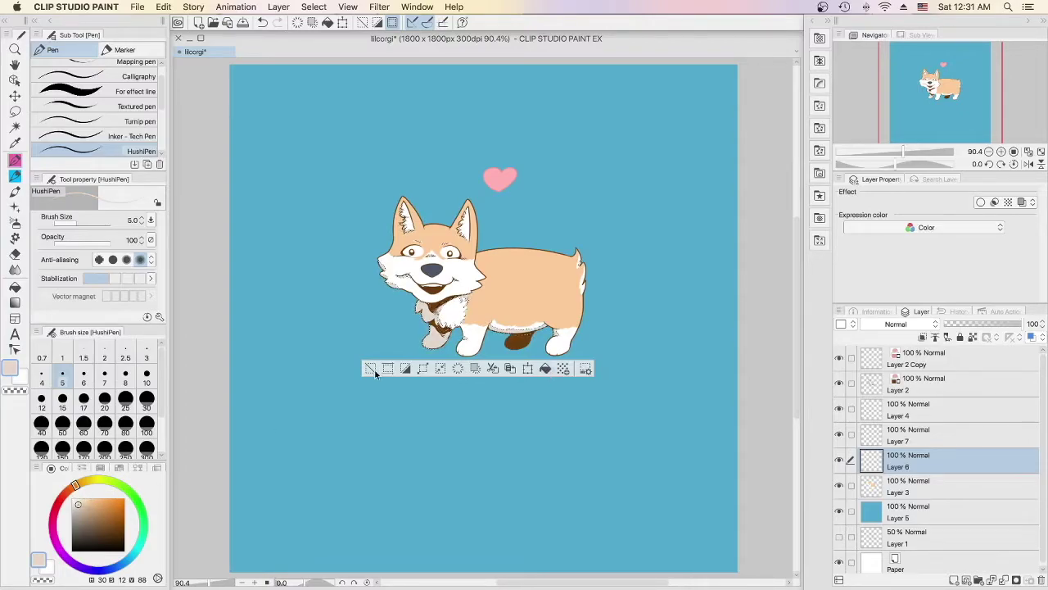
pyautogui.hotkey('ctrl', 'd')
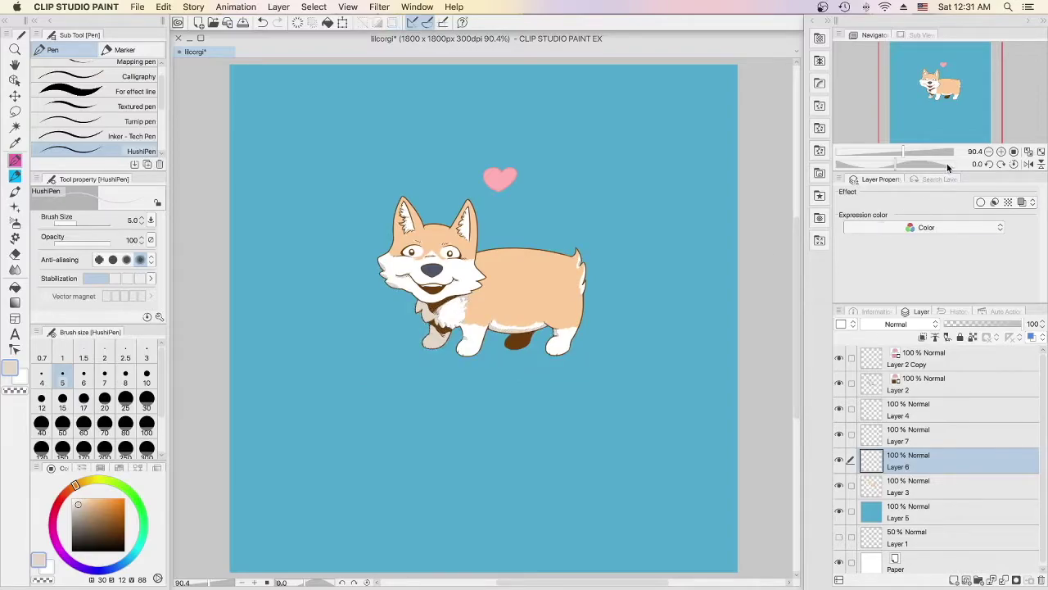
# Paint beige shadows directly on the cheek fur tips beside the body, undoing the stray stroke.
pyautogui.click(1000, 152)
pyautogui.click(1000, 152)
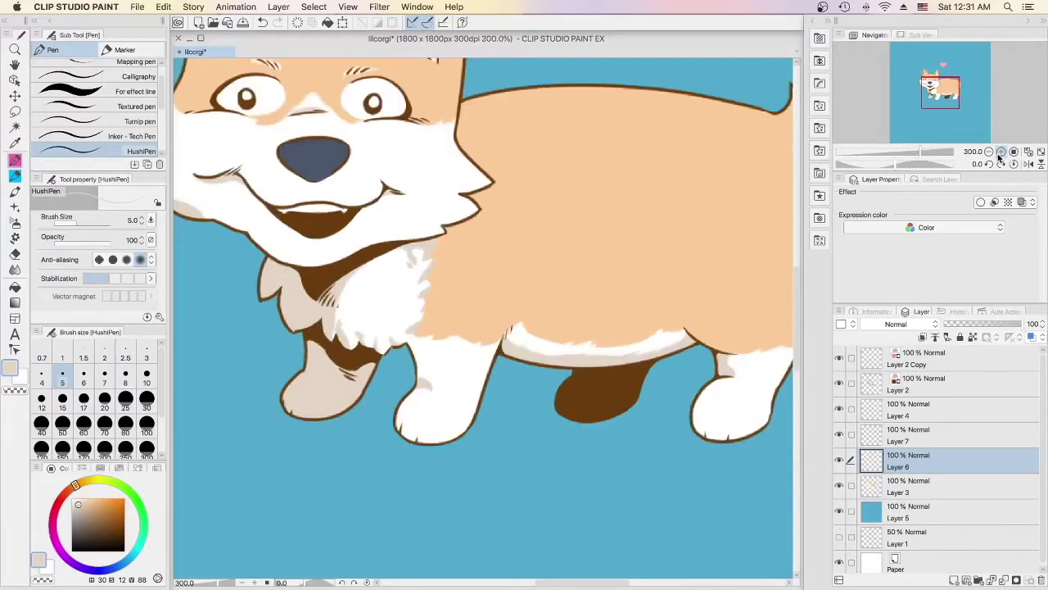
pyautogui.moveTo(944, 95); pyautogui.dragTo(938, 84)
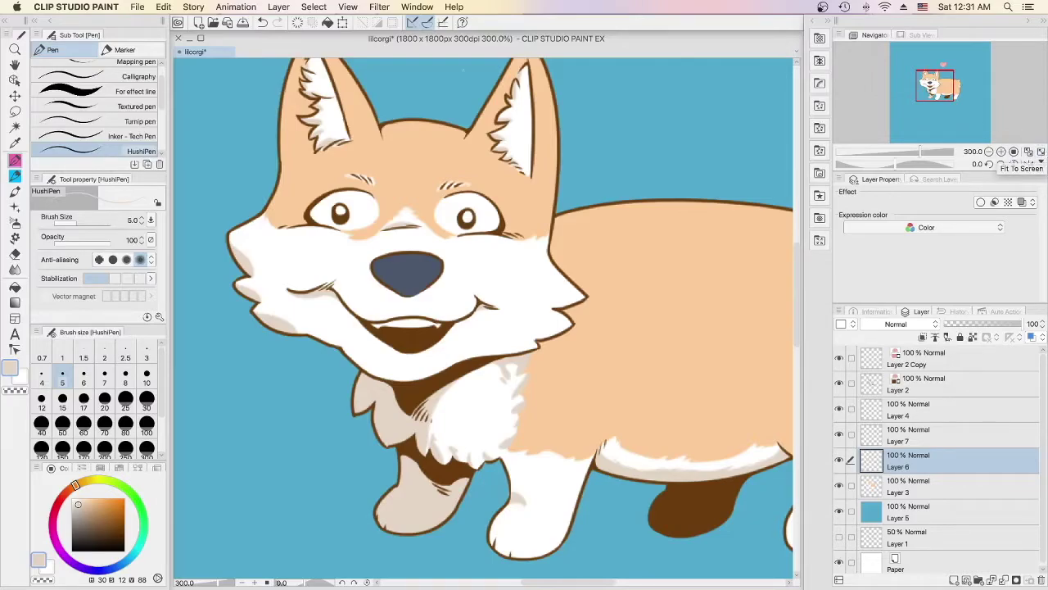
pyautogui.press('p')
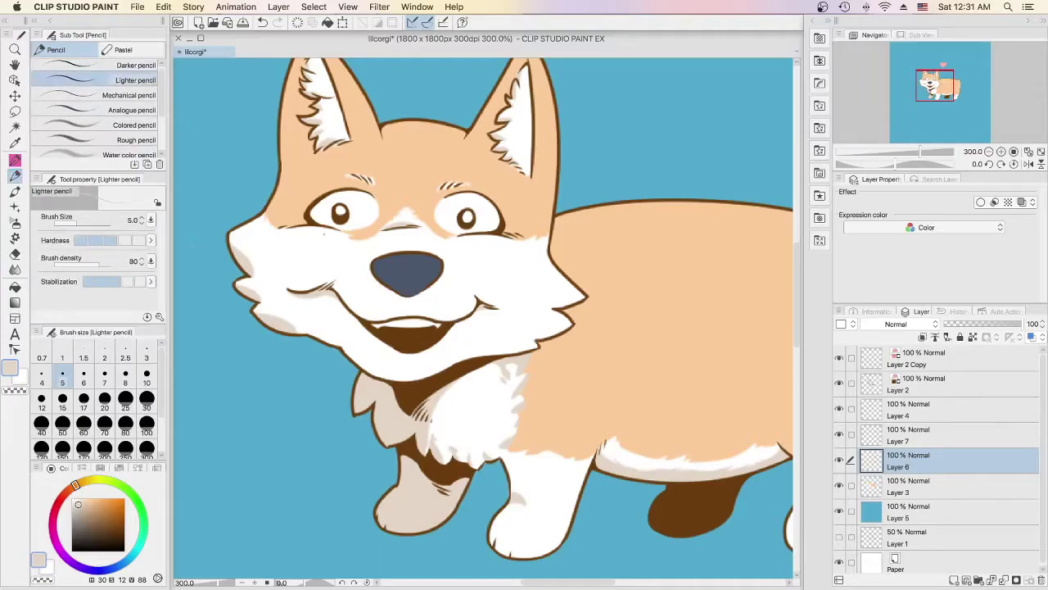
pyautogui.moveTo(583, 299); pyautogui.dragTo(554, 306)
pyautogui.moveTo(529, 335); pyautogui.dragTo(573, 323)
pyautogui.press('super+z')
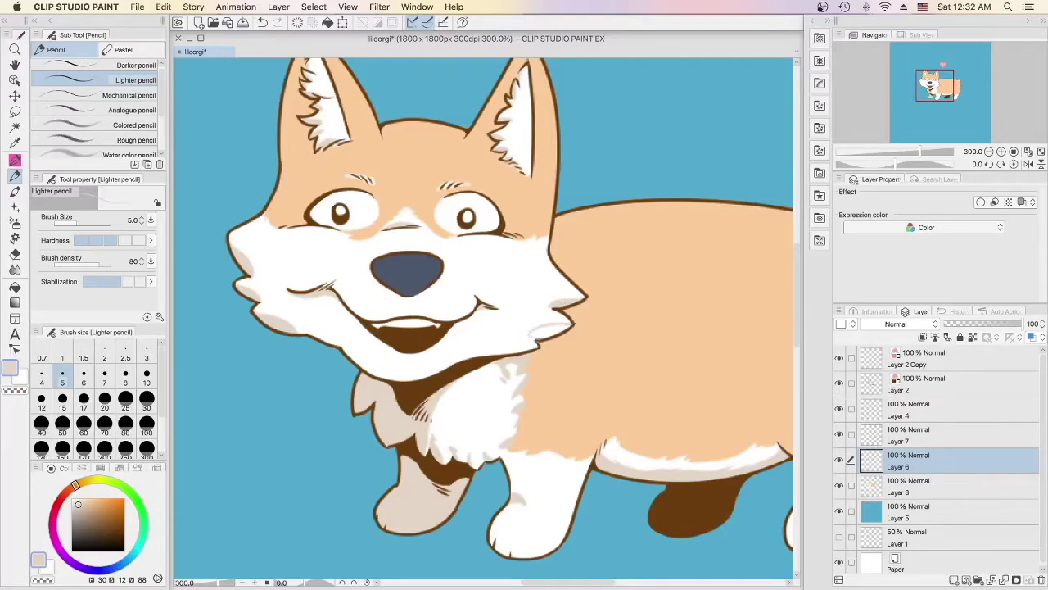
pyautogui.press('g')
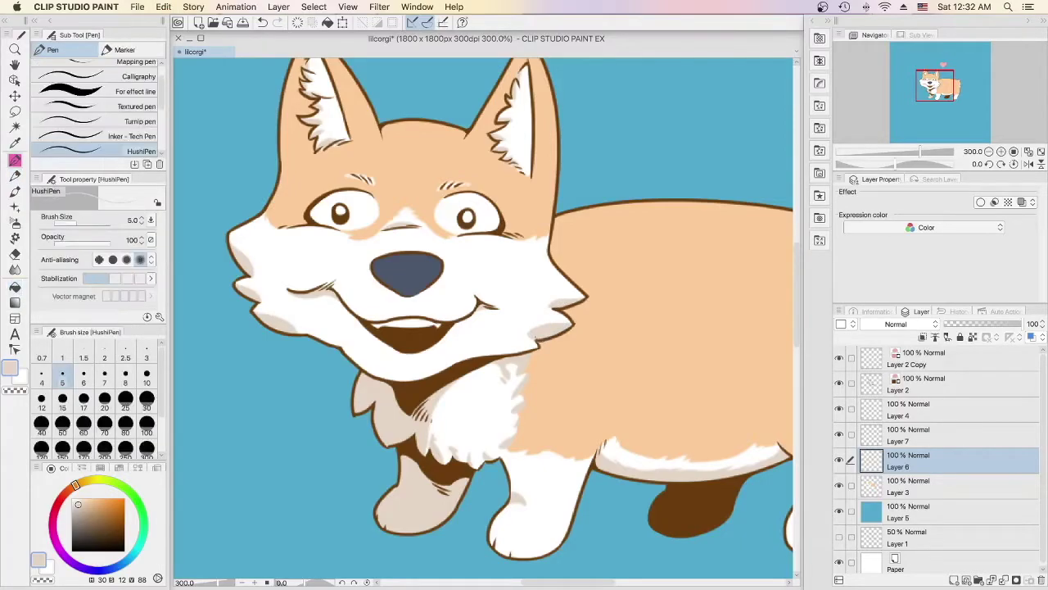
pyautogui.press('p')
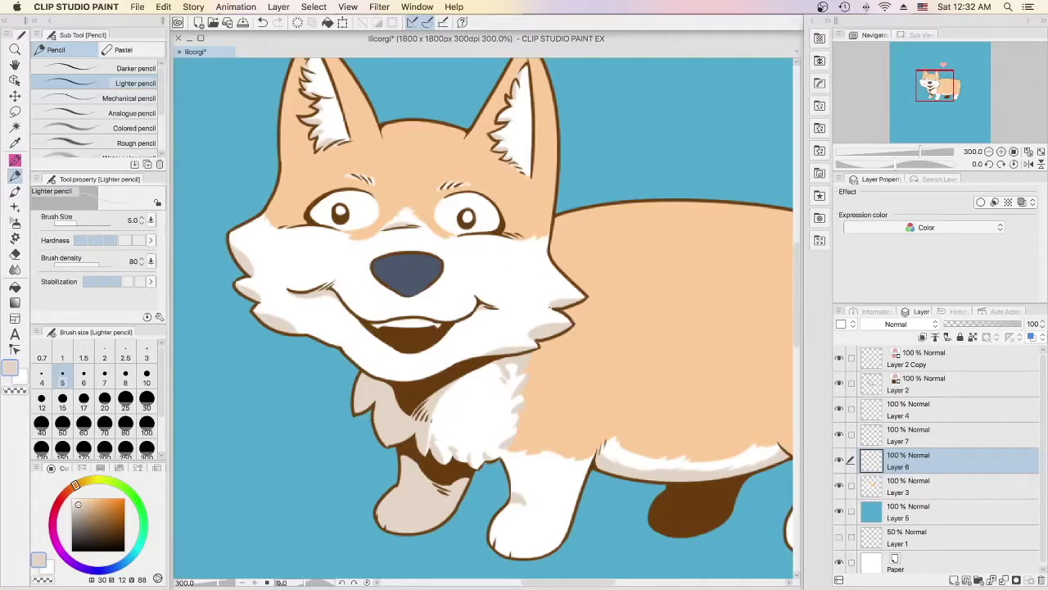
pyautogui.click(1041, 151)
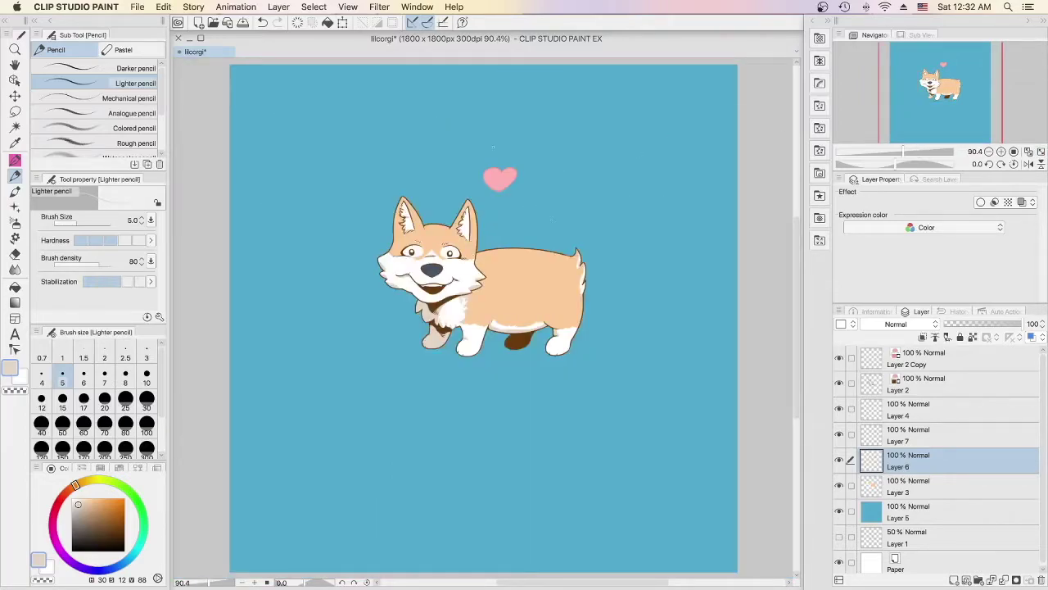
# Select Layer 7 and start a new Quick Mask above it, with the HushiPen ready for drawing.
pyautogui.press('p')
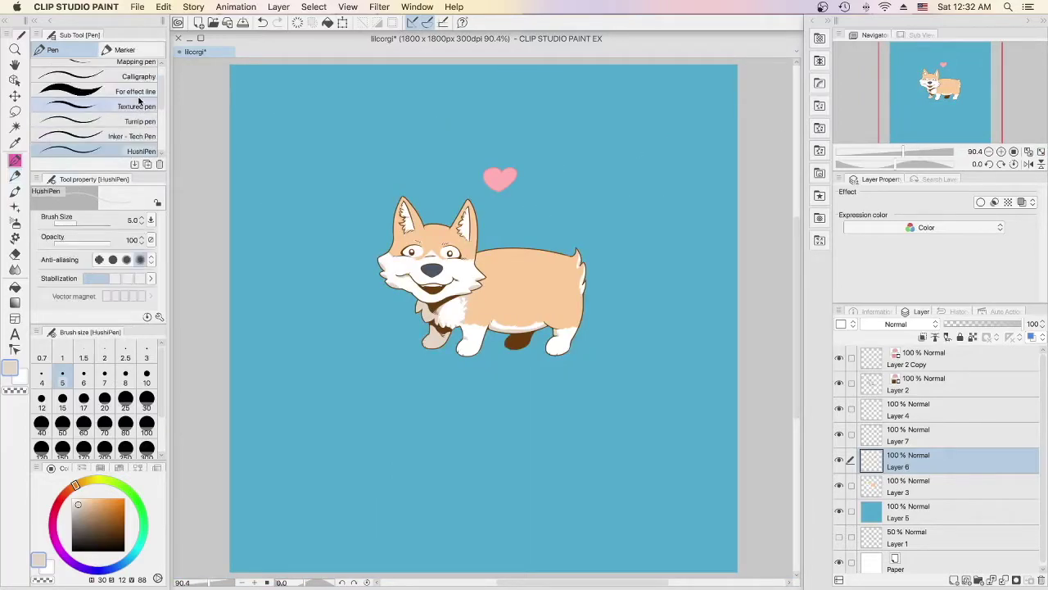
pyautogui.click(923, 439)
pyautogui.click(314, 7)
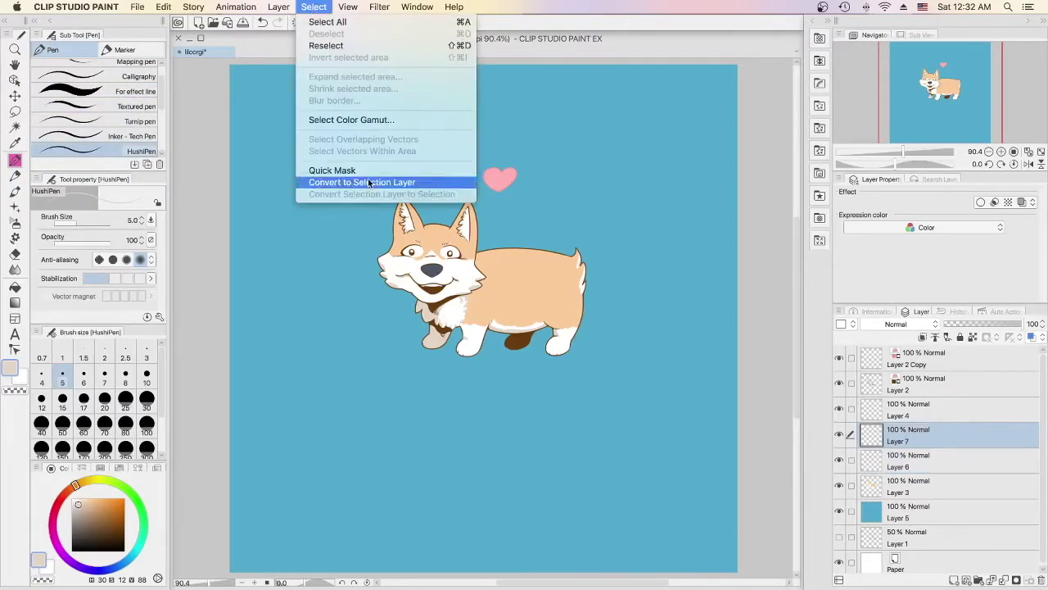
pyautogui.click(332, 170)
# Draw mask strokes for a highlight along the rear of the back and up into the tail.
pyautogui.click(1001, 153)
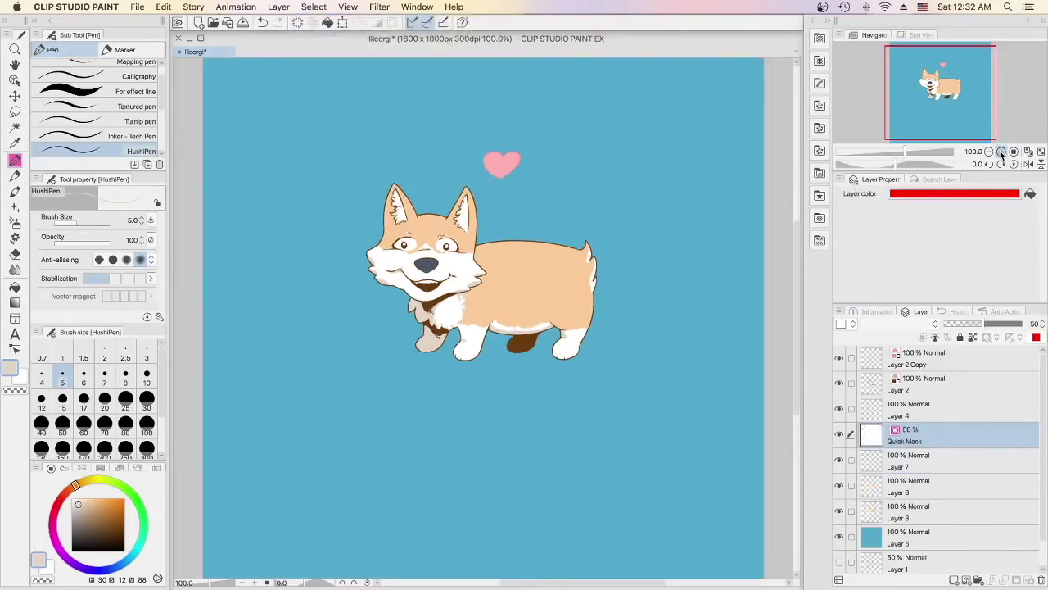
pyautogui.click(1000, 152)
pyautogui.click(1001, 152)
pyautogui.click(1001, 152)
pyautogui.moveTo(932, 90); pyautogui.dragTo(938, 85)
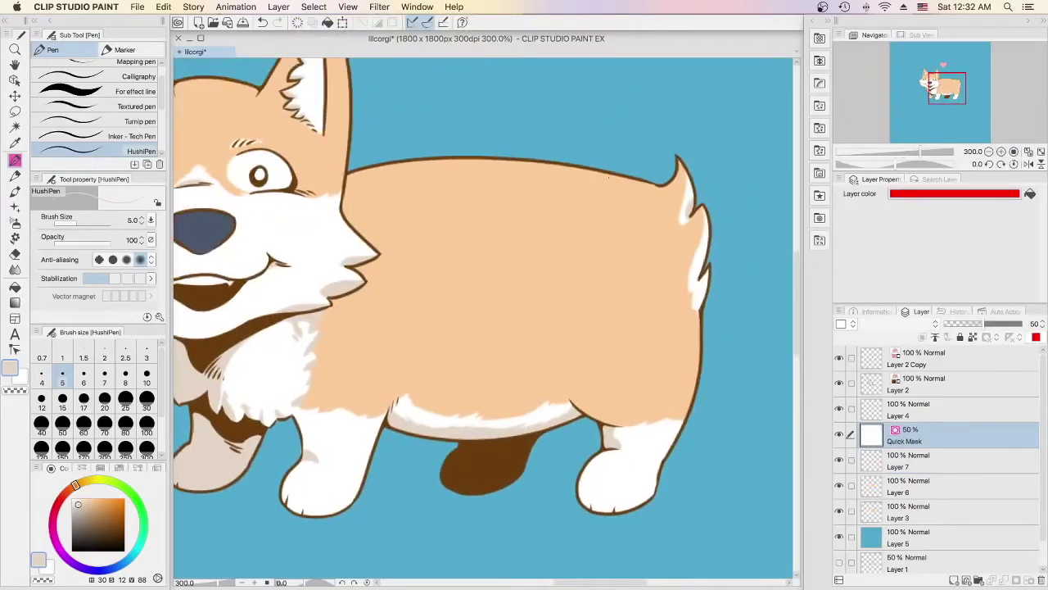
pyautogui.moveTo(599, 173); pyautogui.dragTo(666, 191)
pyautogui.moveTo(587, 168)
pyautogui.mouseDown()
pyautogui.moveTo(661, 192)
pyautogui.moveTo(676, 174)
pyautogui.mouseUp()
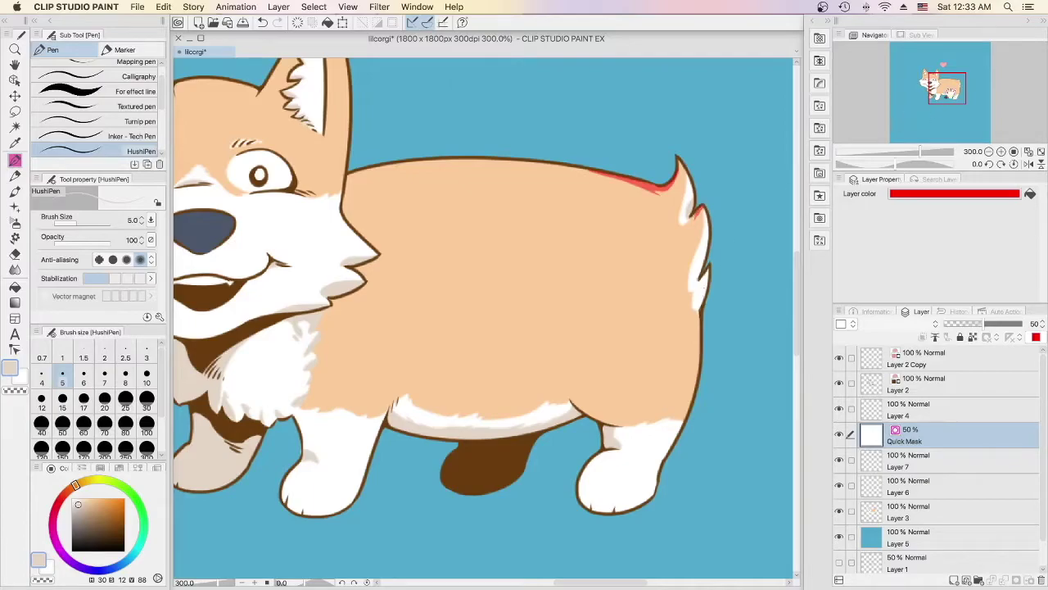
# Mask a thin highlight along the top of the head between the ears, undoing the excess strokes.
pyautogui.moveTo(955, 86); pyautogui.dragTo(936, 78)
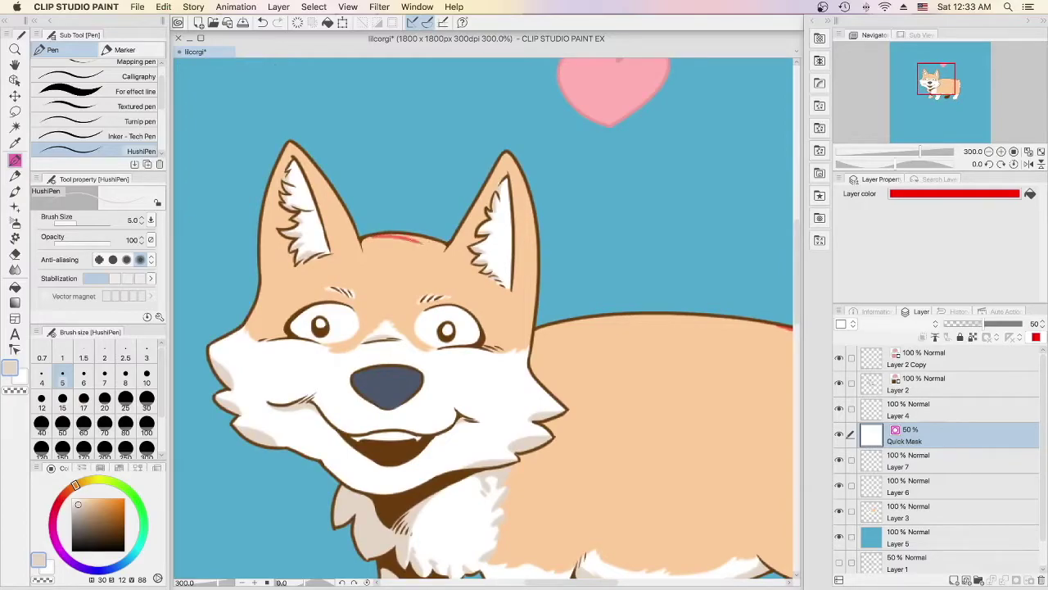
pyautogui.moveTo(366, 237)
pyautogui.mouseDown()
pyautogui.moveTo(431, 237)
pyautogui.moveTo(409, 238)
pyautogui.mouseUp()
pyautogui.moveTo(406, 236); pyautogui.dragTo(426, 237)
pyautogui.moveTo(385, 238); pyautogui.dragTo(414, 240)
pyautogui.click(396, 253)
pyautogui.hotkey('ctrl', 'z')
pyautogui.hotkey('ctrl', 'z')
# Mask a highlight on the tip and inner edge of the ear farther from the body, undoing unwanted strokes.
pyautogui.click(291, 146)
pyautogui.moveTo(291, 147); pyautogui.dragTo(322, 177)
pyautogui.press('super+z')
pyautogui.press('super+z')
pyautogui.press('super+z')
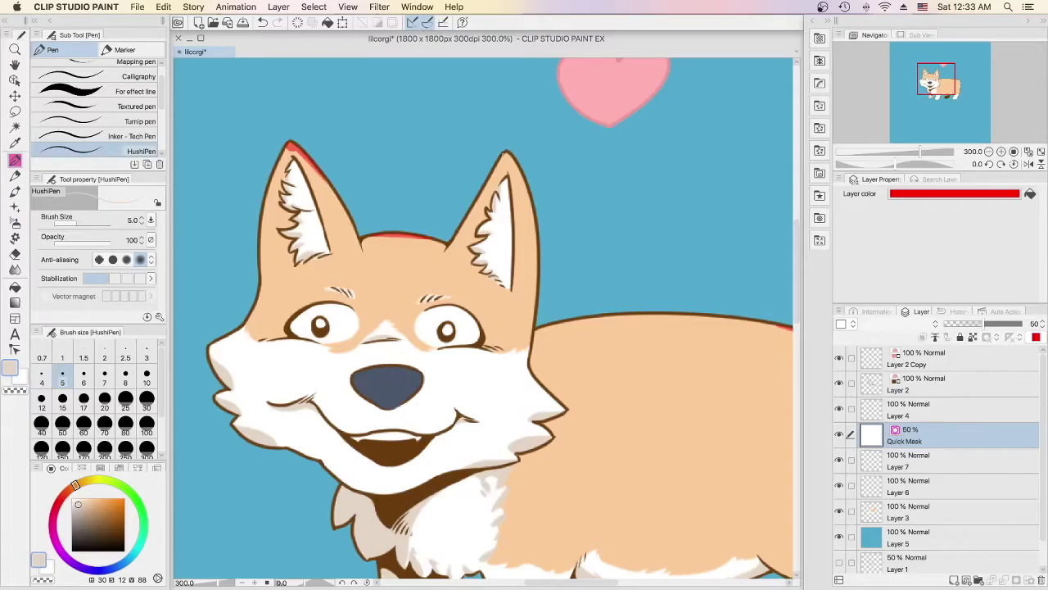
# Mask a highlight on the tip and outer edge of the ear nearer the body, and rework the other ear's highlight.
pyautogui.moveTo(504, 153); pyautogui.dragTo(533, 203)
pyautogui.moveTo(504, 158); pyautogui.dragTo(511, 159)
pyautogui.moveTo(288, 149); pyautogui.dragTo(297, 150)
pyautogui.moveTo(316, 168); pyautogui.dragTo(333, 192)
pyautogui.press('super+z')
pyautogui.press('super+z')
pyautogui.press('super+z')
# Touch up the ear-tip masks with the eraser, and mask a short highlight where the back meets the head.
pyautogui.press('e')
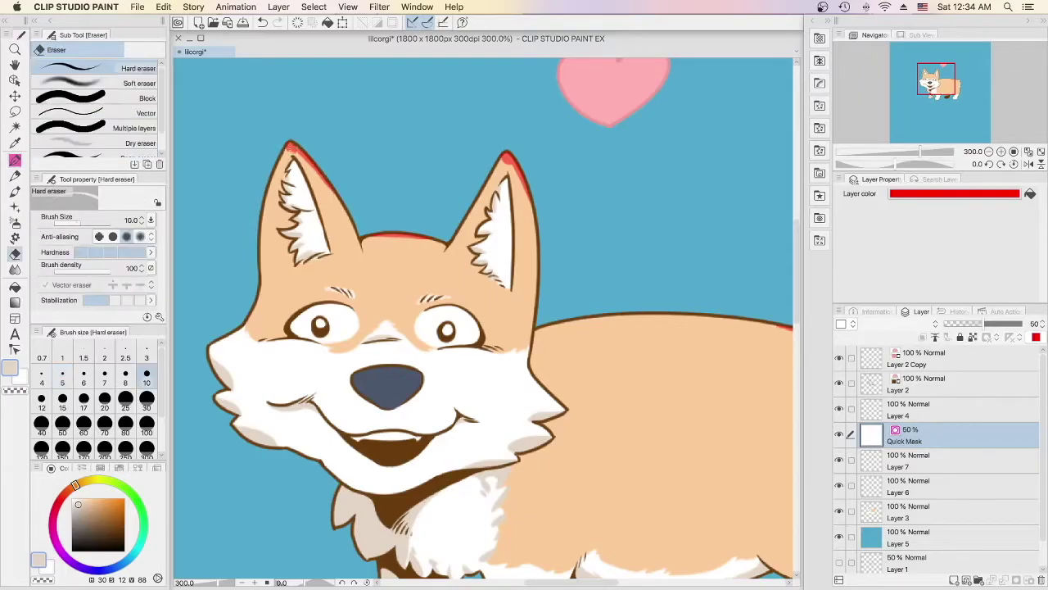
pyautogui.press('super+z')
pyautogui.press('super+shift+z')
pyautogui.press('p')
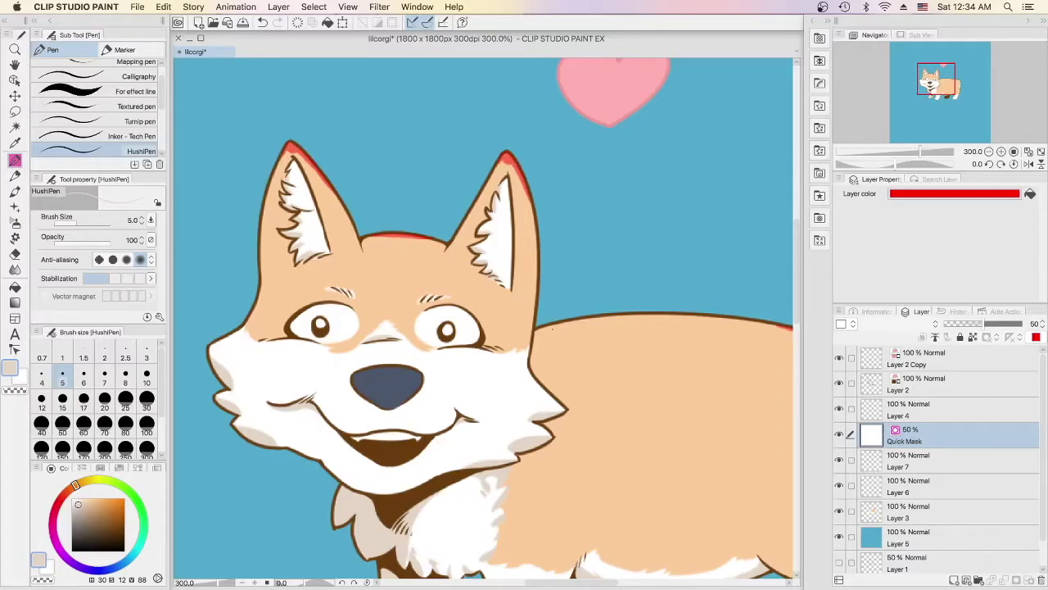
pyautogui.moveTo(547, 327)
pyautogui.mouseDown()
pyautogui.moveTo(572, 322)
pyautogui.moveTo(555, 324)
pyautogui.mouseUp()
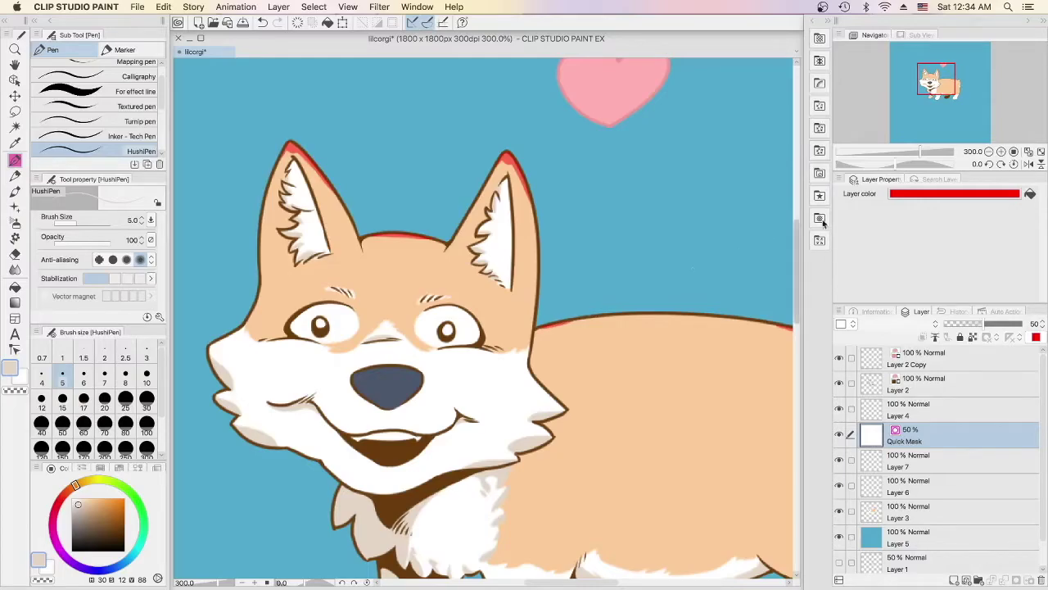
# Apply the Blur filter to the highlight mask and turn off Quick Mask to make it a selection.
pyautogui.click(1040, 152)
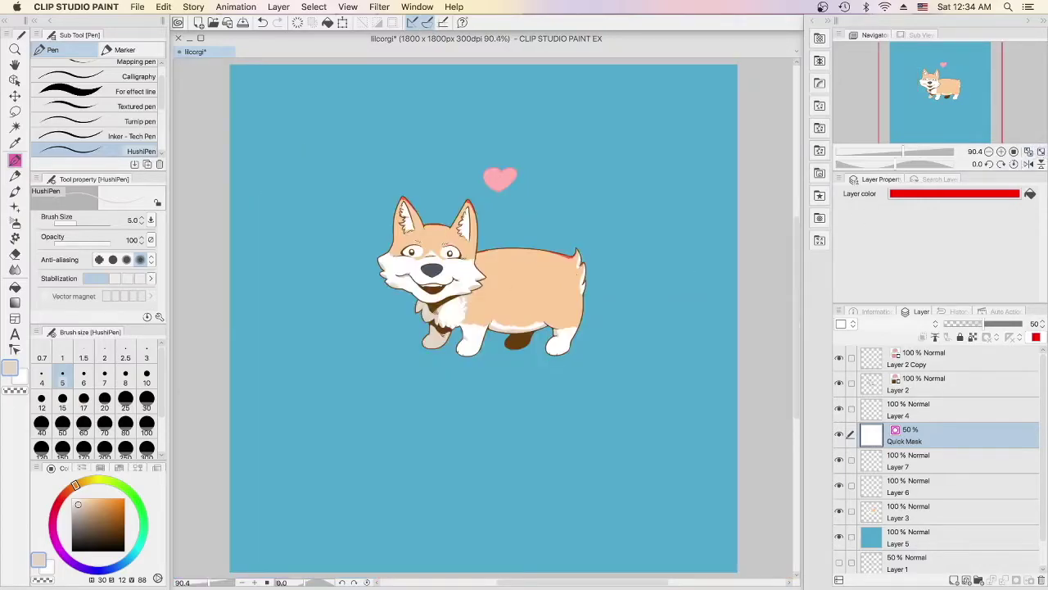
pyautogui.click(379, 8)
pyautogui.moveTo(385, 25)
pyautogui.click(476, 25)
pyautogui.click(314, 6)
pyautogui.click(363, 170)
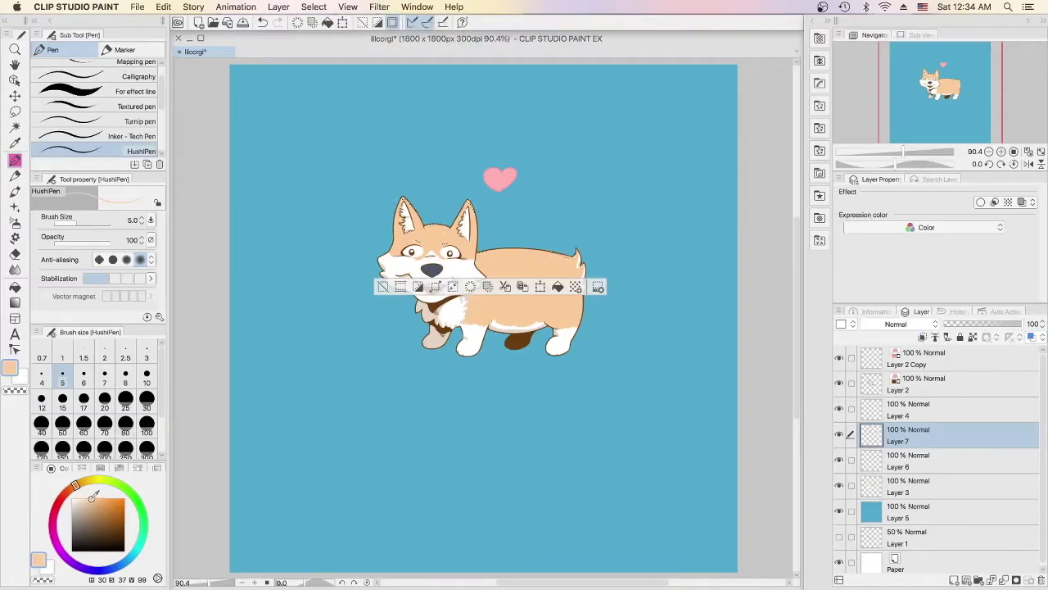
# Fill the highlight selection on Layer 7 with a pale cream (H 30, S 9, V 100) and deselect.
pyautogui.moveTo(91, 497); pyautogui.dragTo(76, 498)
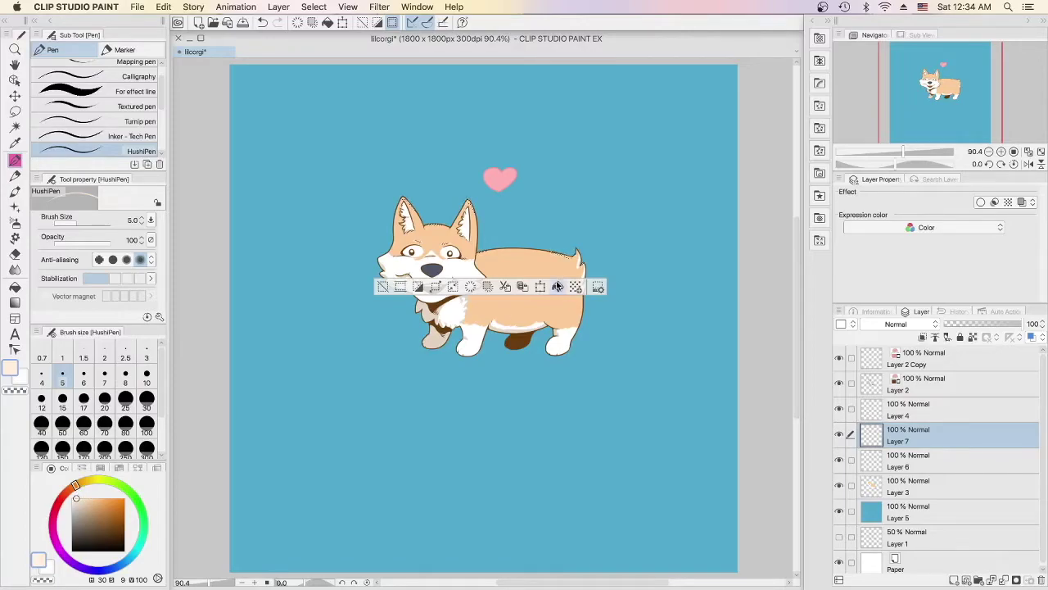
pyautogui.click(383, 287)
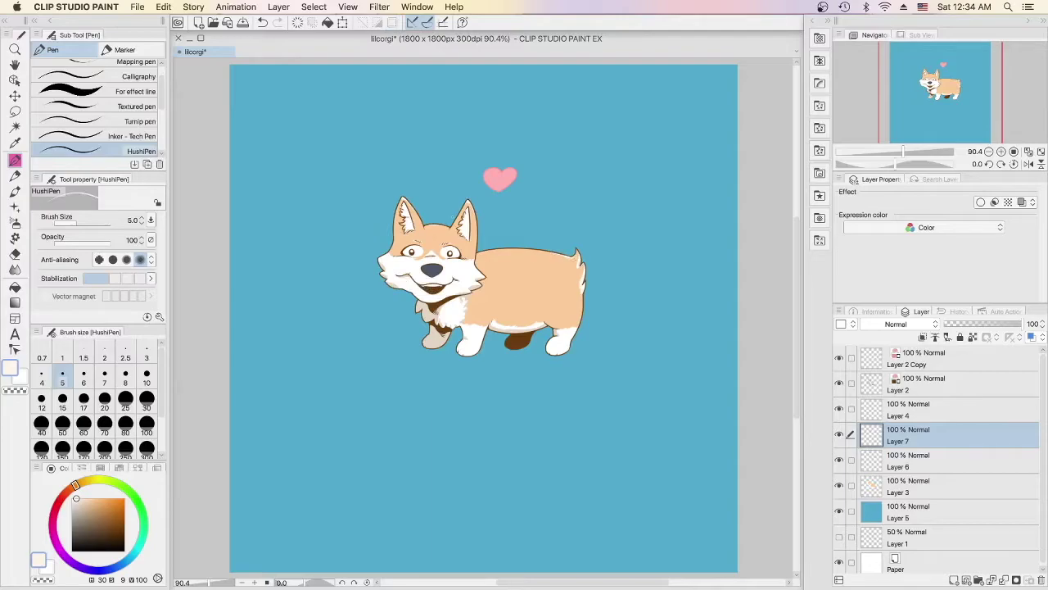
pyautogui.click(1001, 153)
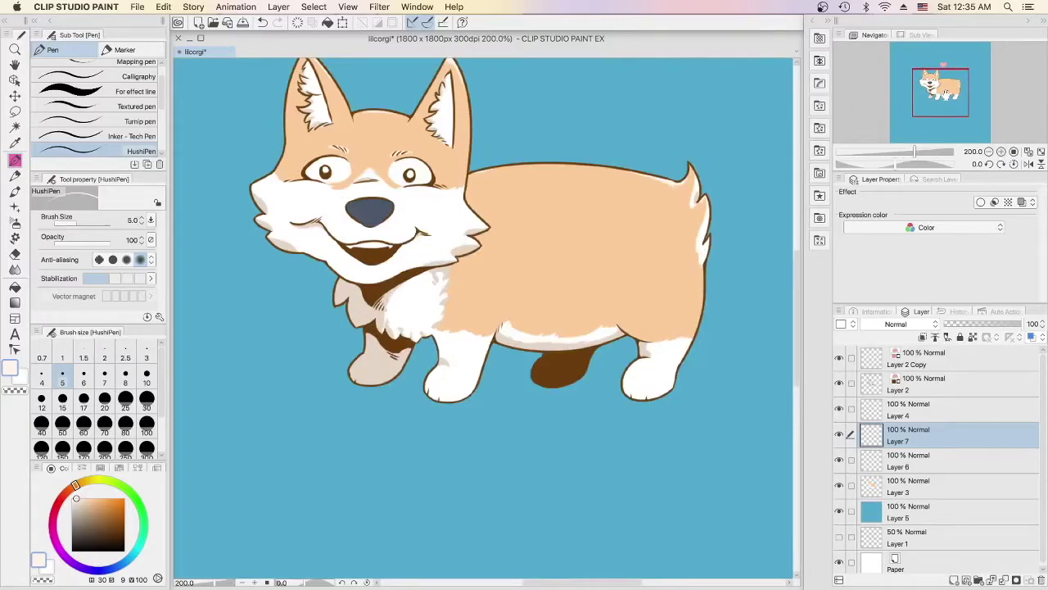
pyautogui.moveTo(945, 95); pyautogui.dragTo(944, 92)
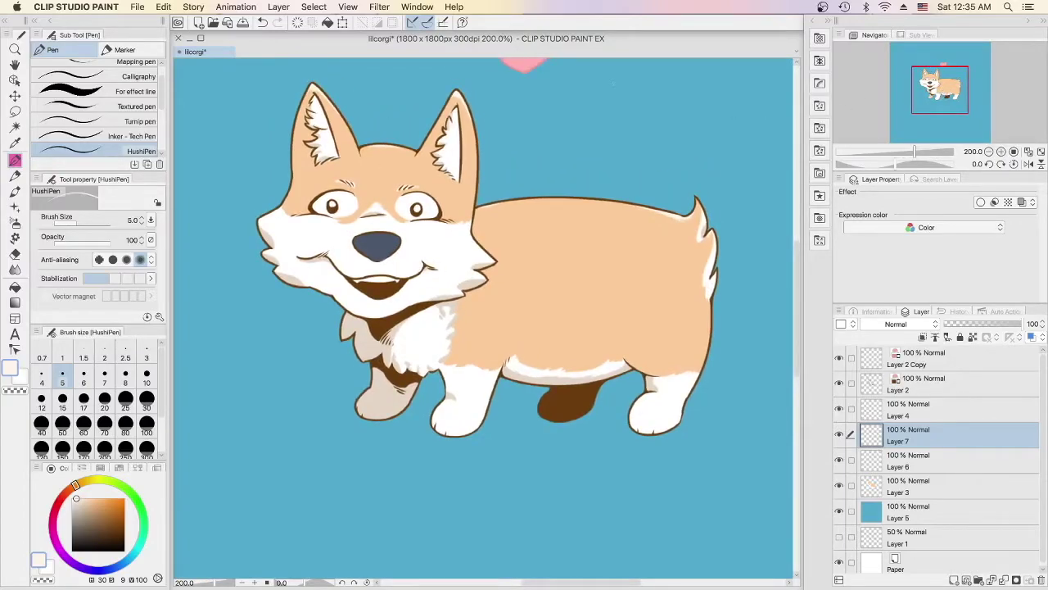
pyautogui.moveTo(951, 94); pyautogui.dragTo(948, 89)
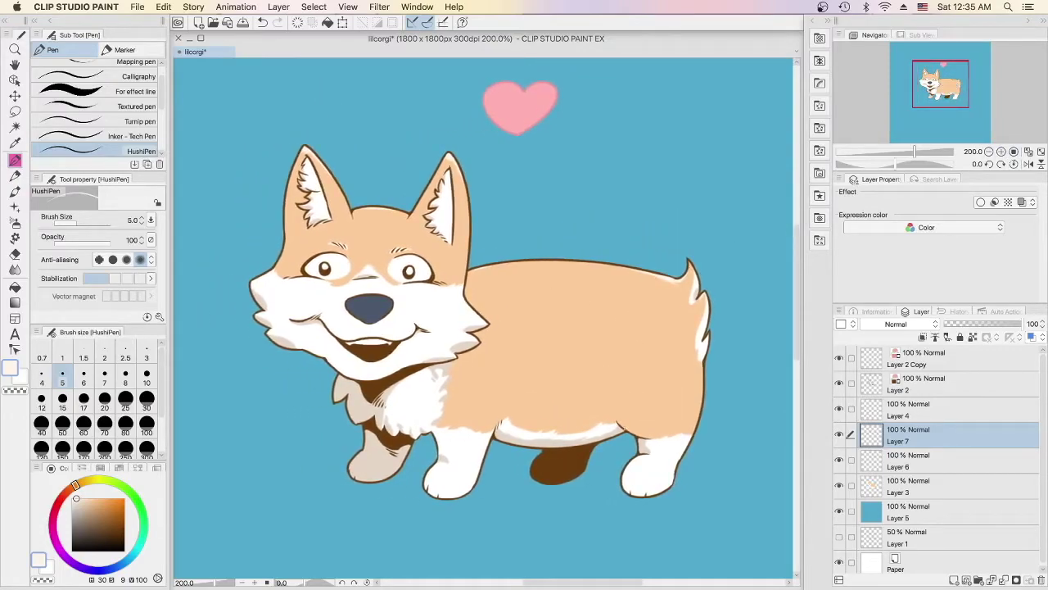
pyautogui.press('p')
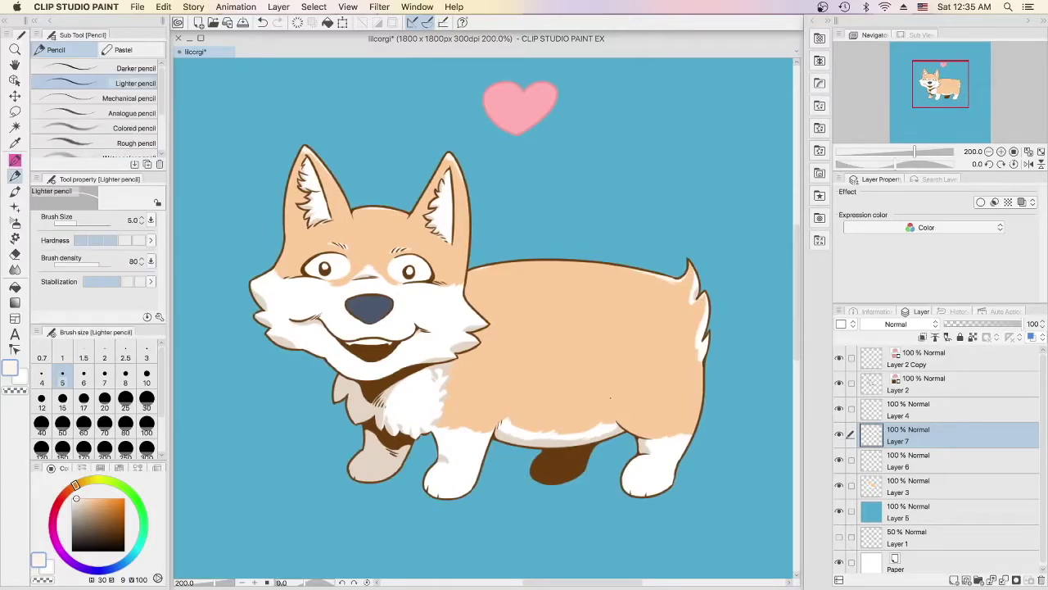
pyautogui.press('super+z')
pyautogui.press('super+y')
pyautogui.press('super+z')
pyautogui.moveTo(630, 340); pyautogui.dragTo(619, 362)
pyautogui.press('super+z')
pyautogui.press('p')
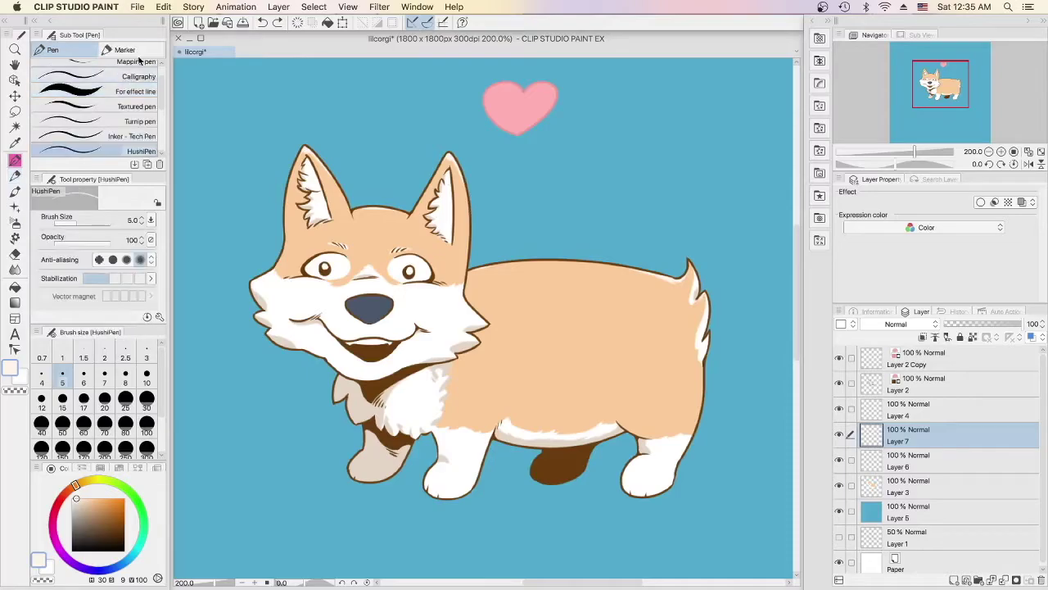
# Clip Layer 6 and Layer 7 to the corgi's base colour layer, Layer 3.
pyautogui.click(1041, 153)
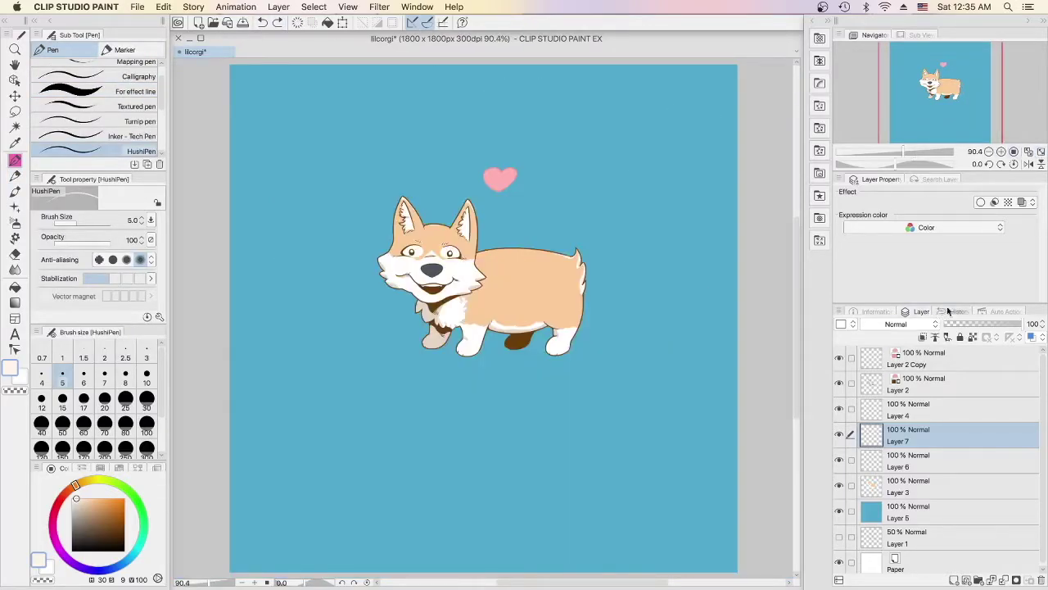
pyautogui.click(919, 468)
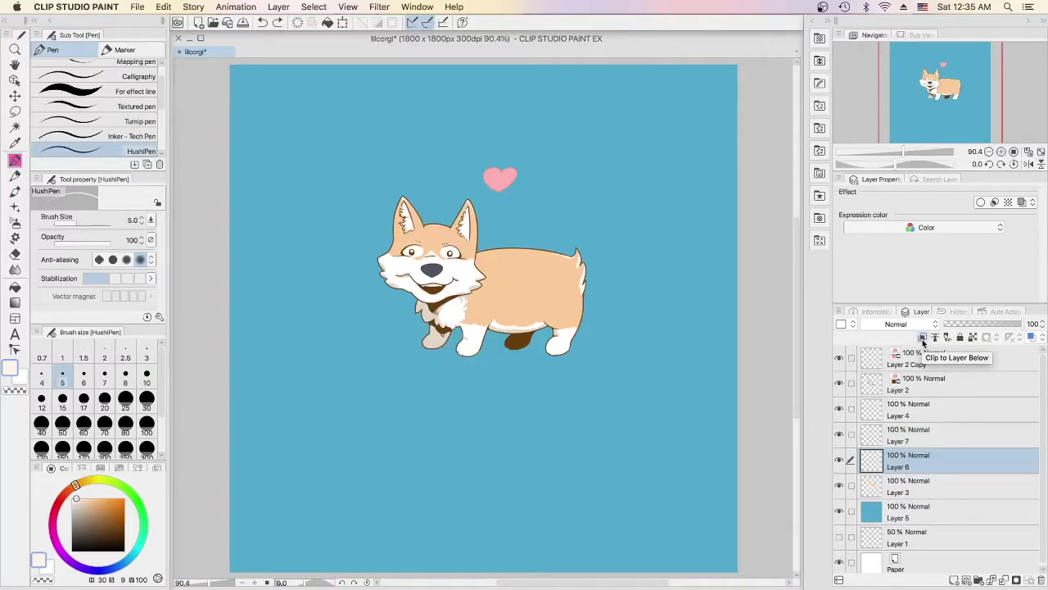
pyautogui.click(923, 339)
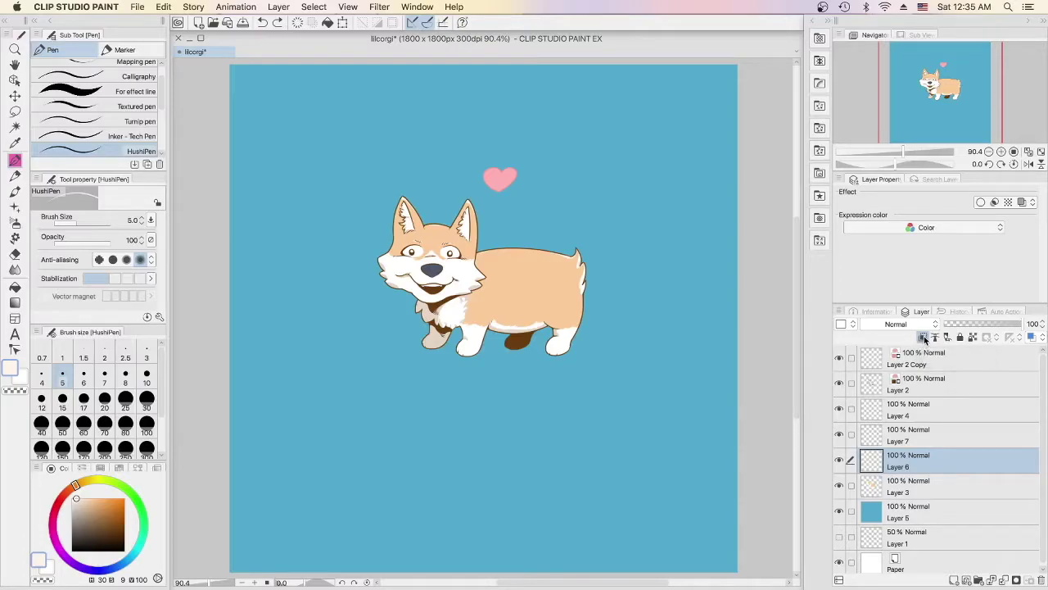
pyautogui.click(917, 441)
pyautogui.click(923, 339)
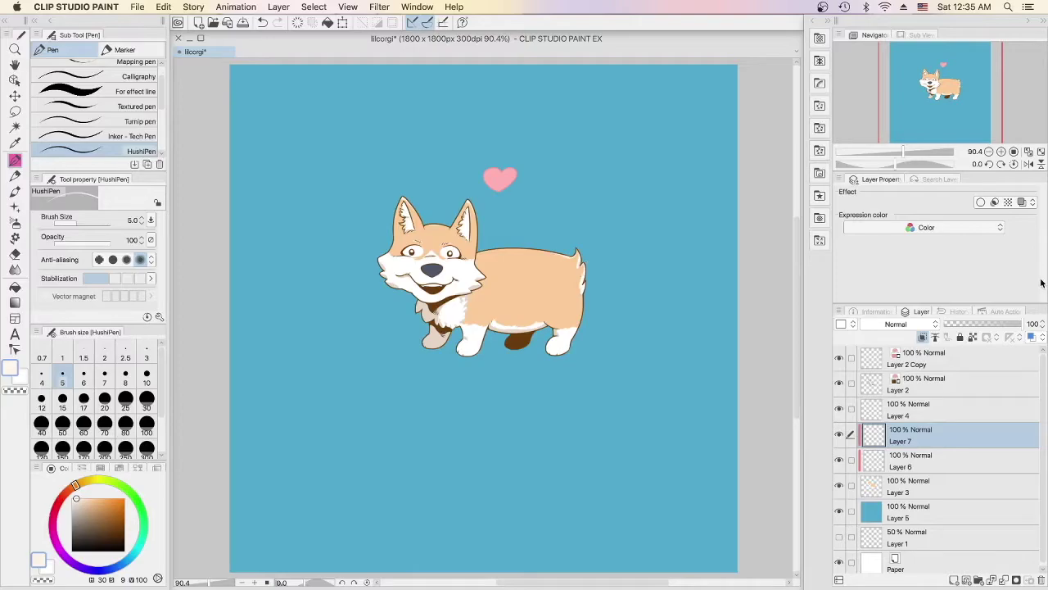
# On a new layer above Layer 7, draw a looping purple stroke with a size 30 pen from the corgi's body across the background.
pyautogui.click(954, 580)
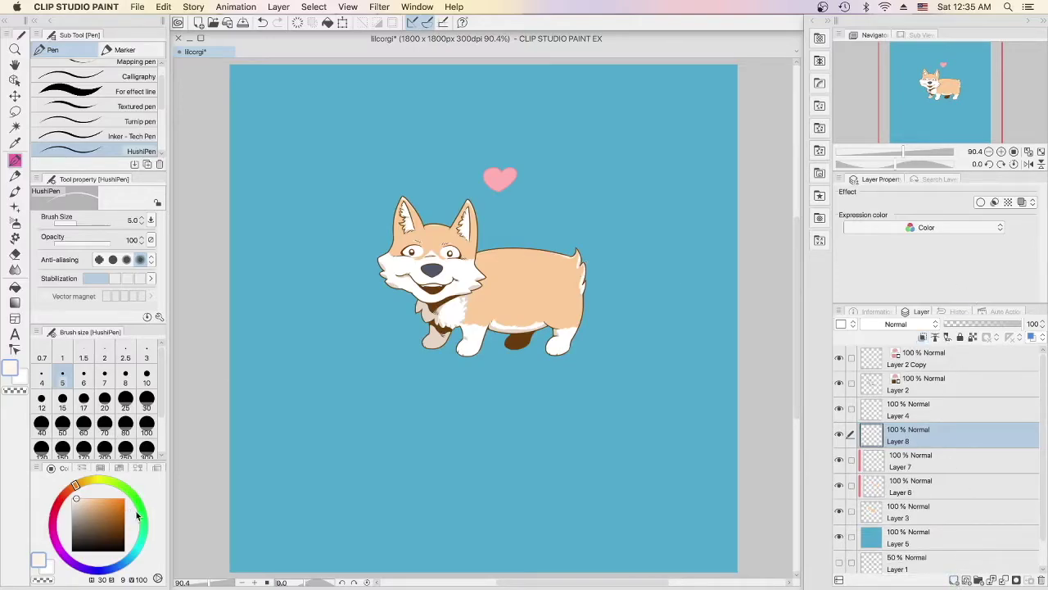
pyautogui.moveTo(88, 479)
pyautogui.mouseDown()
pyautogui.moveTo(75, 493)
pyautogui.moveTo(64, 557)
pyautogui.mouseUp()
pyautogui.click(115, 511)
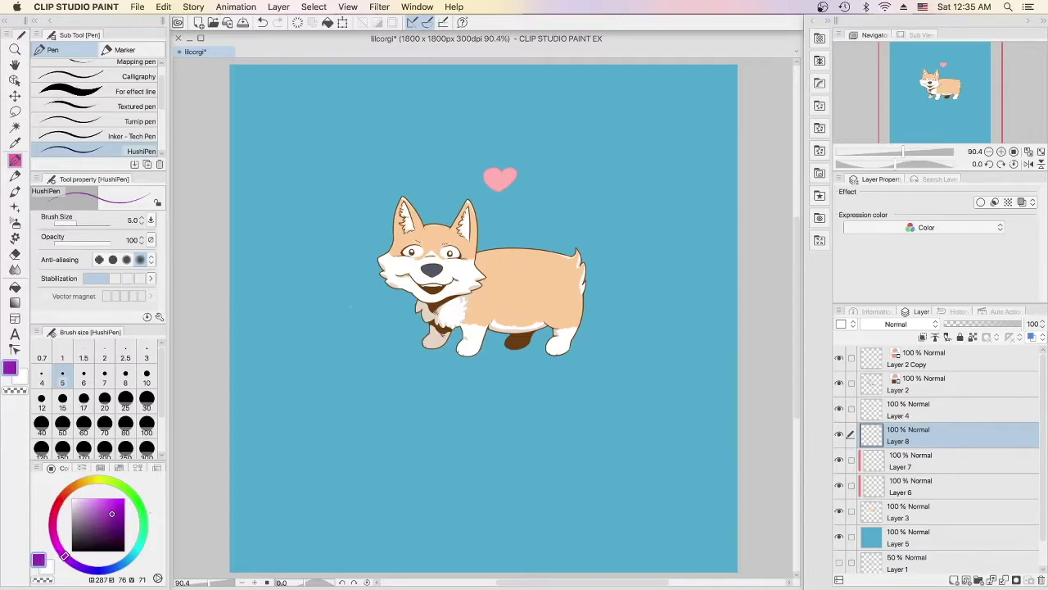
pyautogui.click(146, 401)
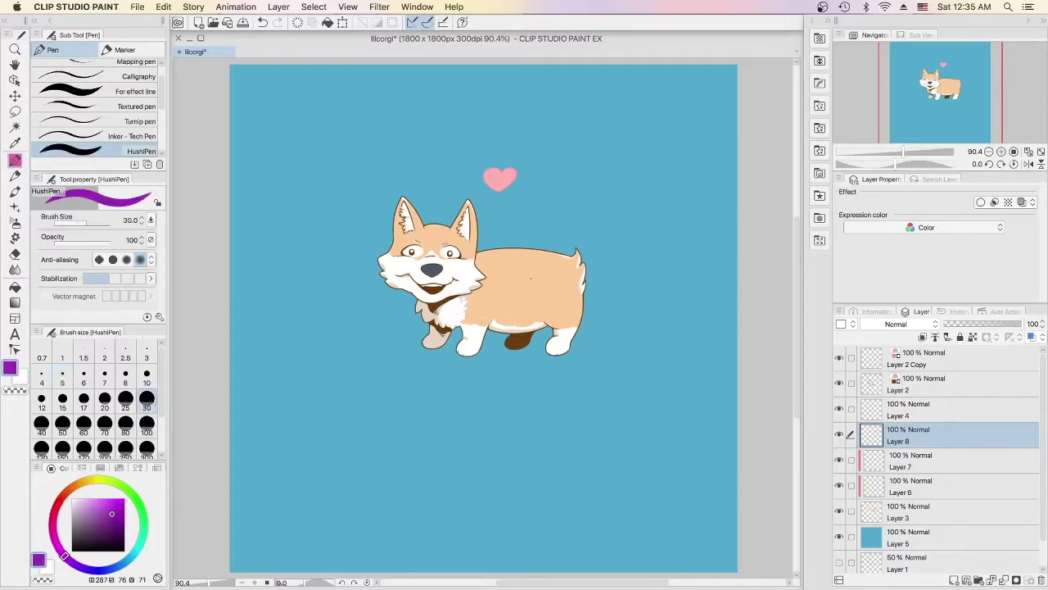
pyautogui.moveTo(503, 280)
pyautogui.mouseDown()
pyautogui.moveTo(587, 180)
pyautogui.moveTo(599, 215)
pyautogui.moveTo(628, 123)
pyautogui.moveTo(688, 90)
pyautogui.mouseUp()
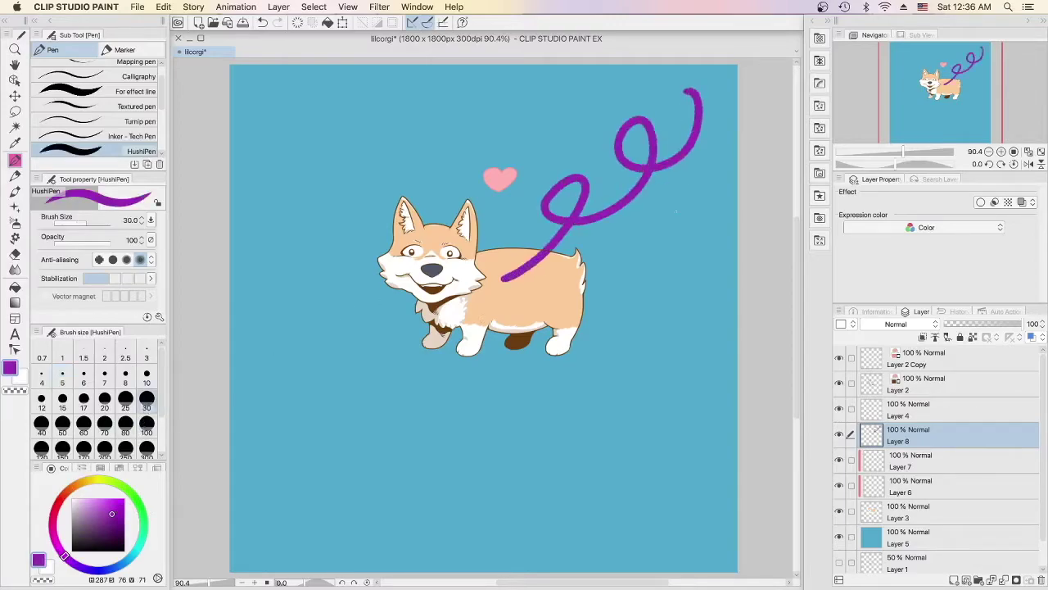
# Reset the pen size to 5, switch clipping on and off for the purple stroke's layer, and delete that layer.
pyautogui.click(62, 377)
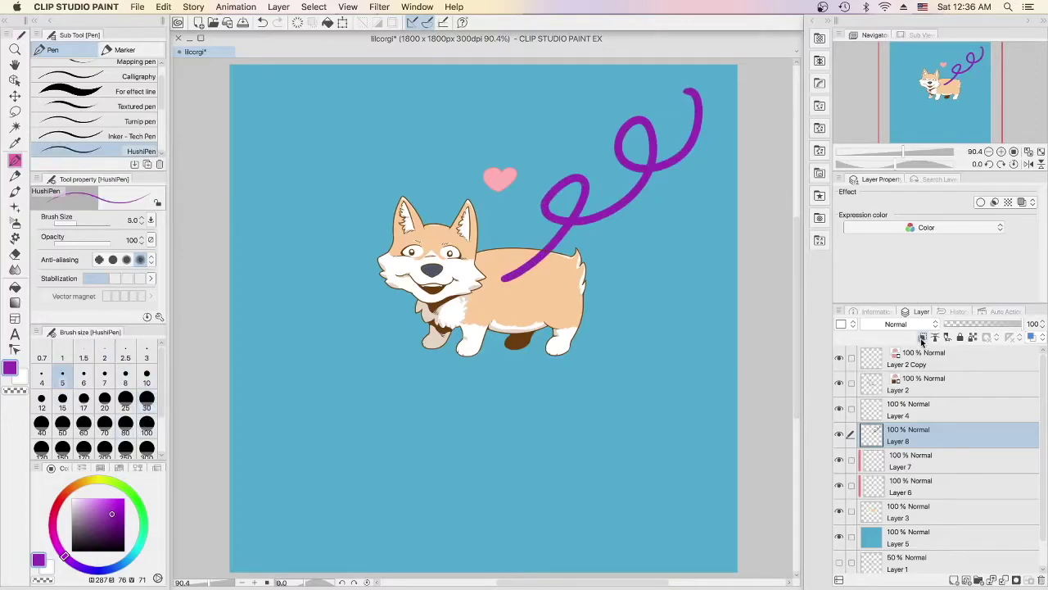
pyautogui.click(923, 338)
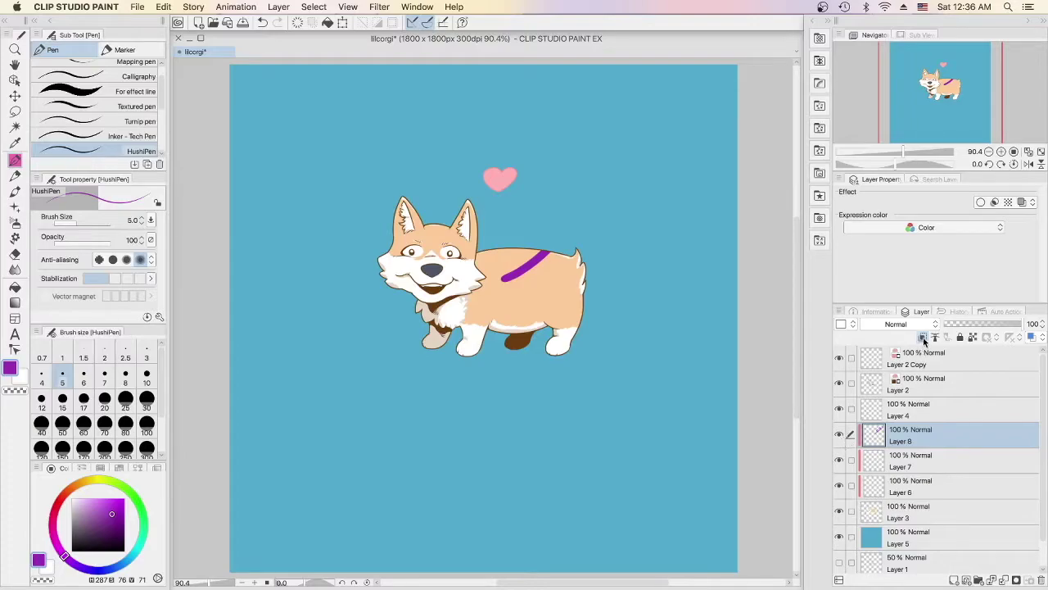
pyautogui.click(923, 337)
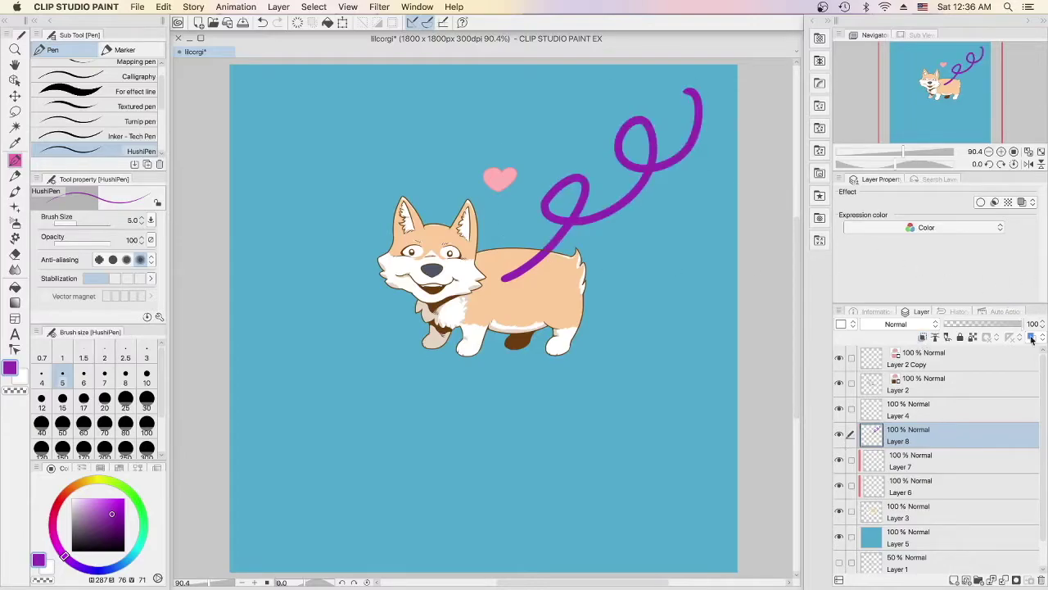
pyautogui.click(1041, 580)
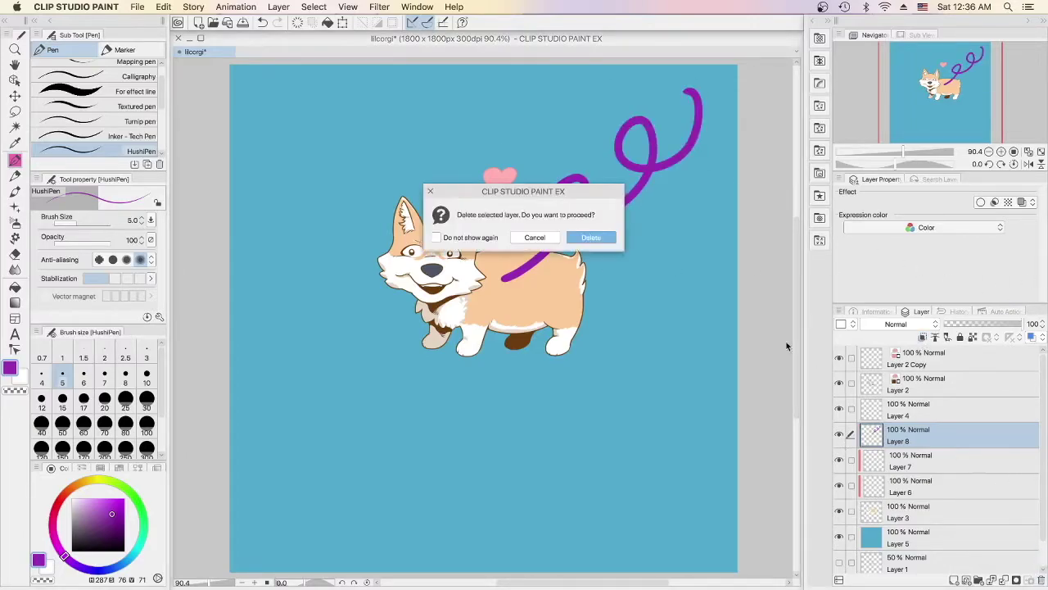
pyautogui.click(593, 238)
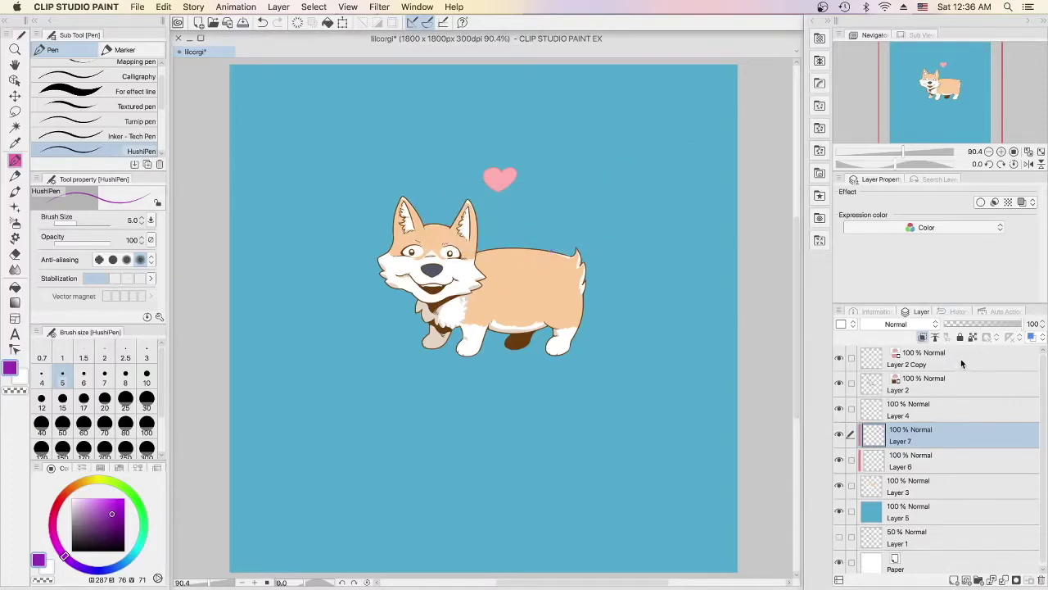
# Place the Fine textured monochromatic material over the whole picture, above Layer 2 Copy.
pyautogui.click(962, 360)
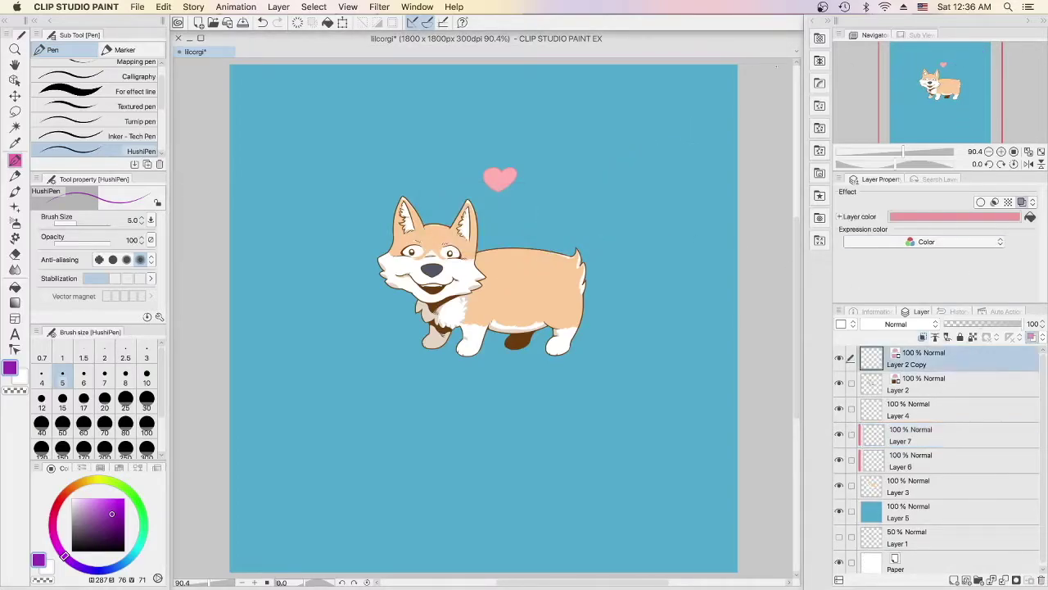
pyautogui.click(943, 98)
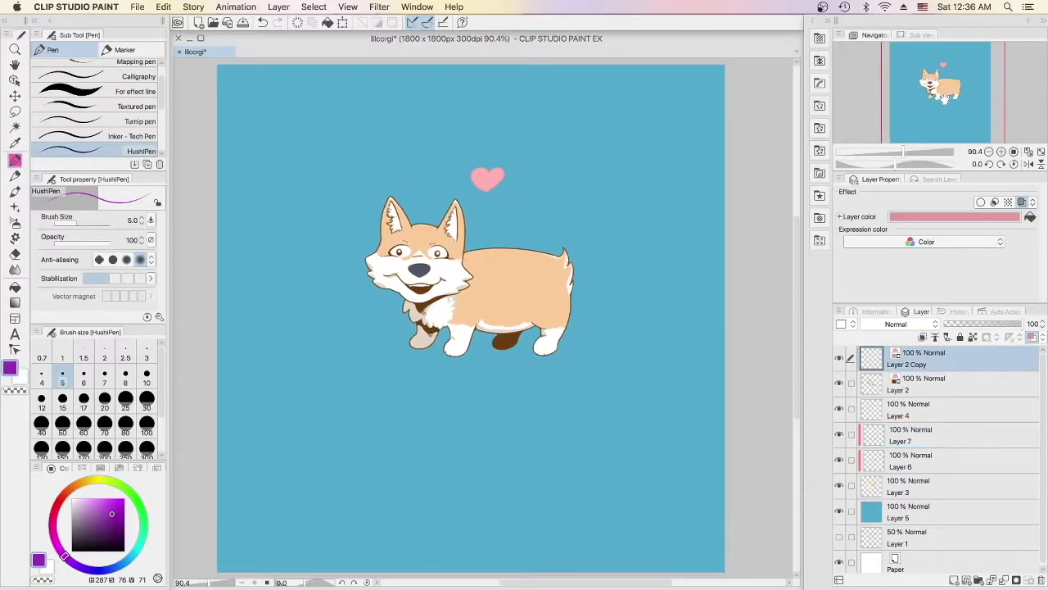
pyautogui.click(819, 38)
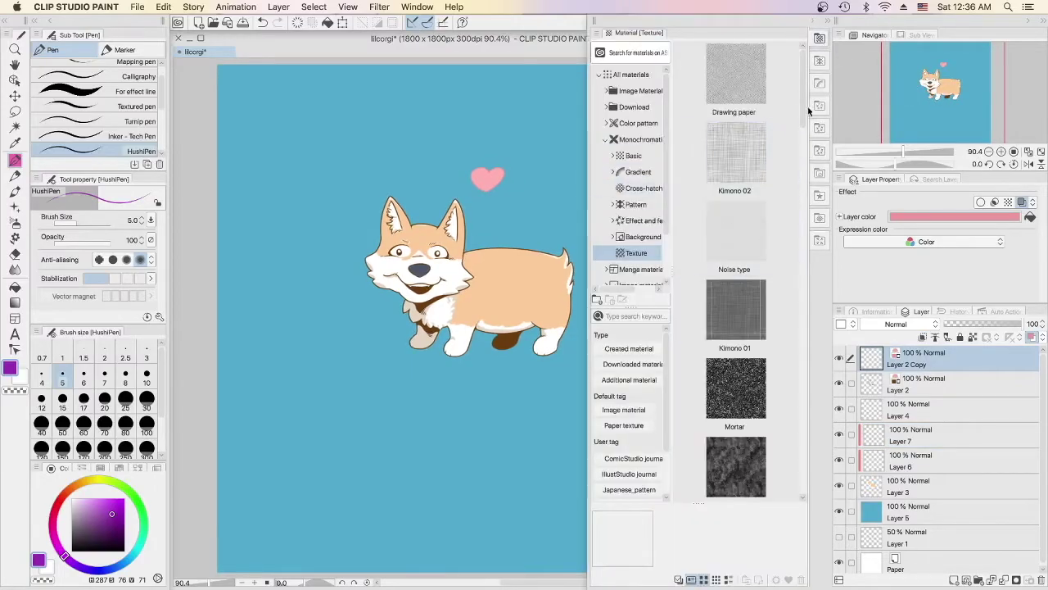
pyautogui.moveTo(803, 103); pyautogui.dragTo(804, 105)
pyautogui.scroll(-3, 804, 105)
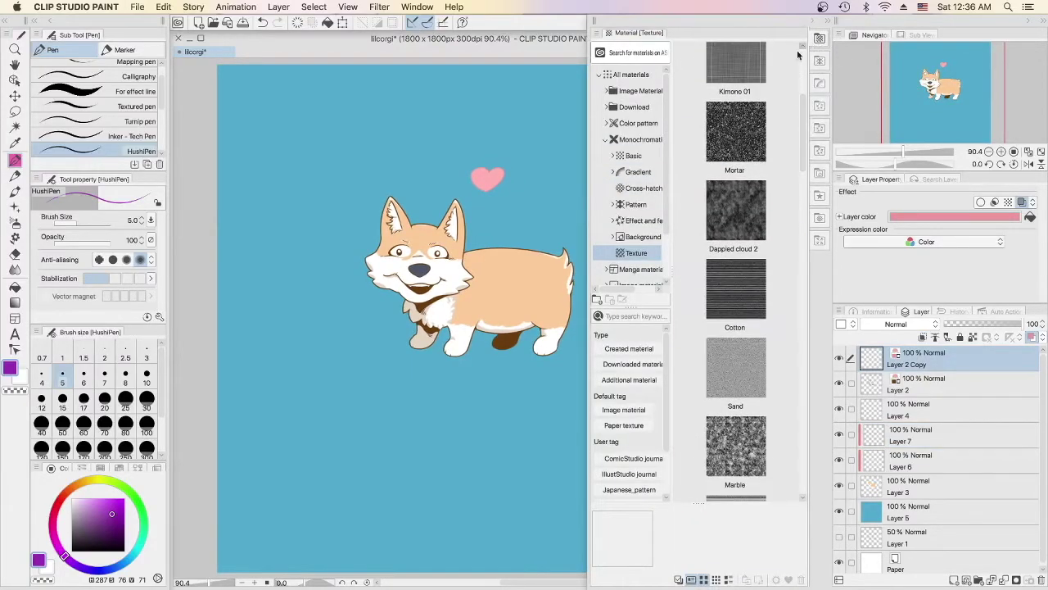
pyautogui.moveTo(803, 117); pyautogui.dragTo(816, 200)
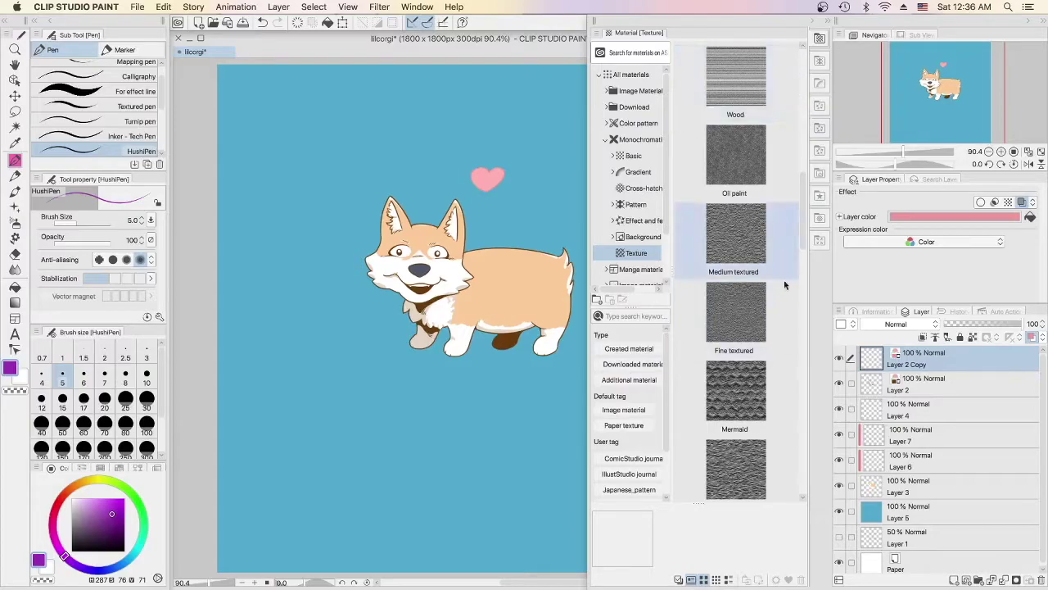
pyautogui.click(755, 319)
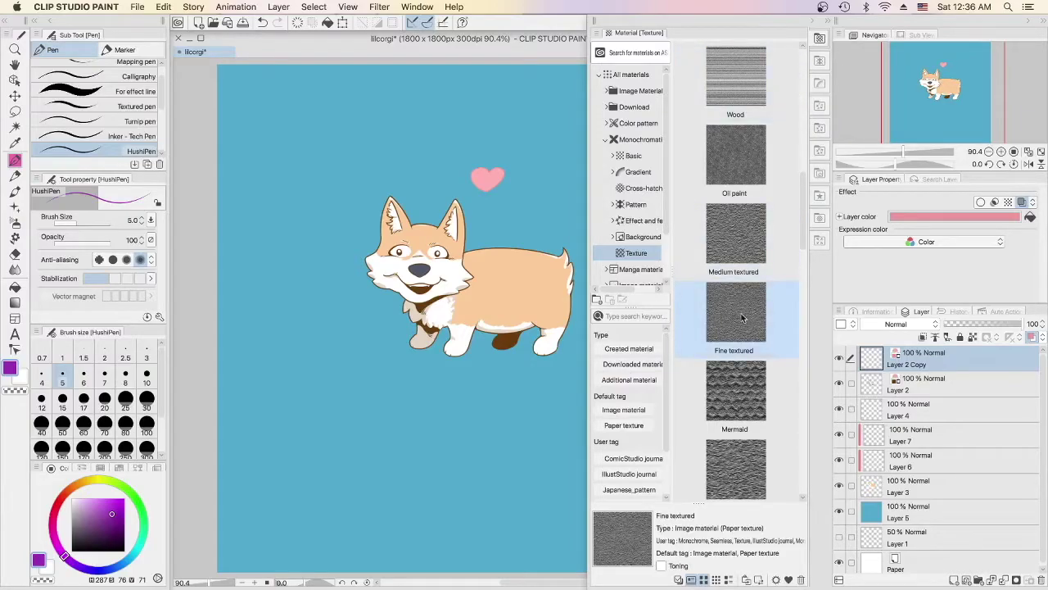
pyautogui.moveTo(747, 319); pyautogui.dragTo(479, 295)
pyautogui.click(819, 38)
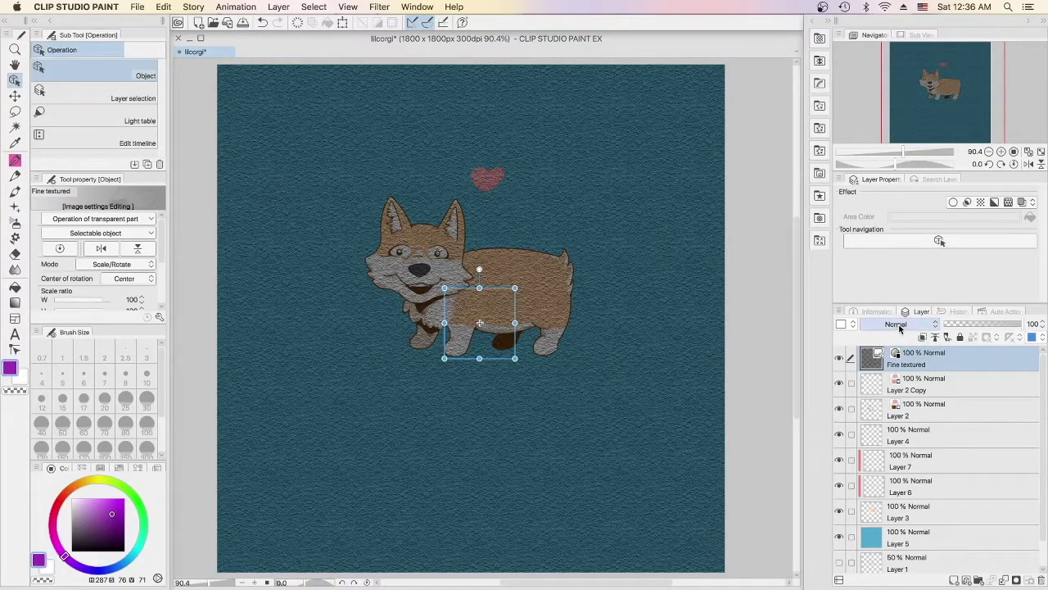
# Set the Fine textured layer's blending mode to Overlay and its opacity to 20%.
pyautogui.click(900, 327)
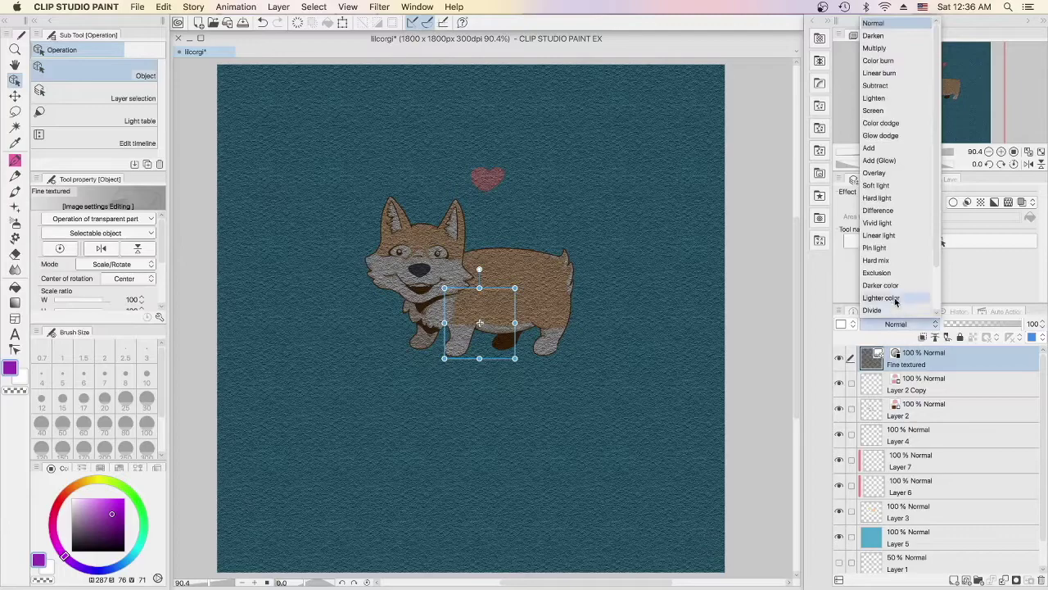
pyautogui.click(872, 172)
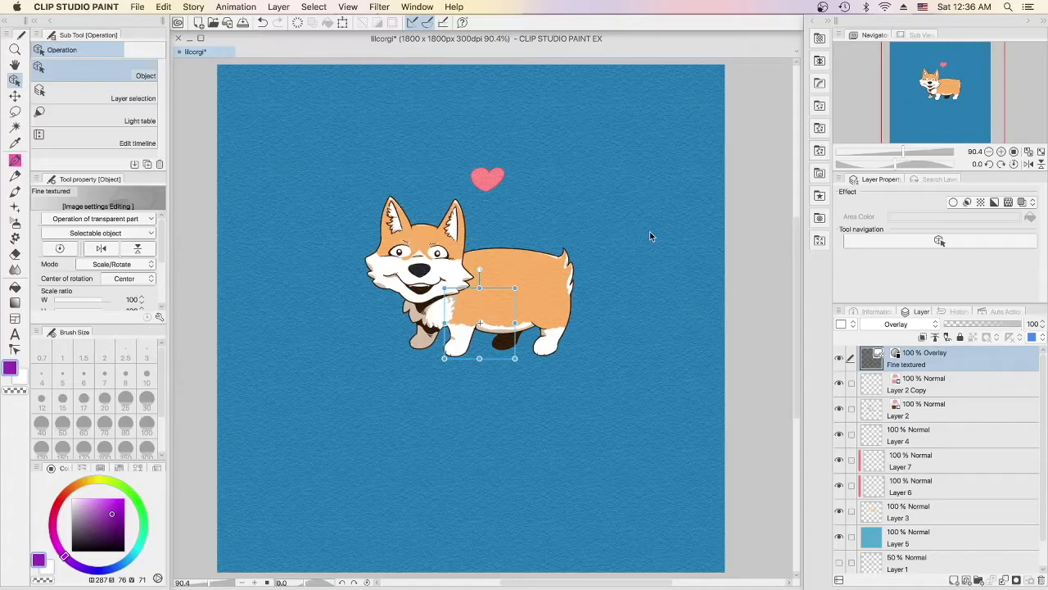
pyautogui.click(962, 327)
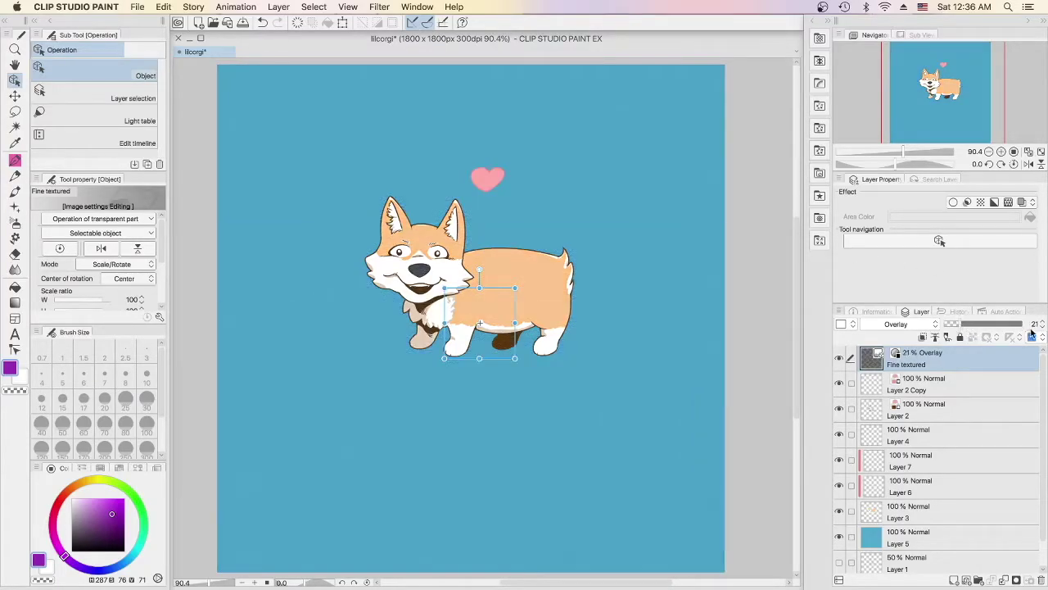
pyautogui.click(1042, 328)
# Hide the Fine textured layer, switch back to the Pen tool and make Layer 7 the active layer.
pyautogui.click(1001, 151)
pyautogui.click(1001, 151)
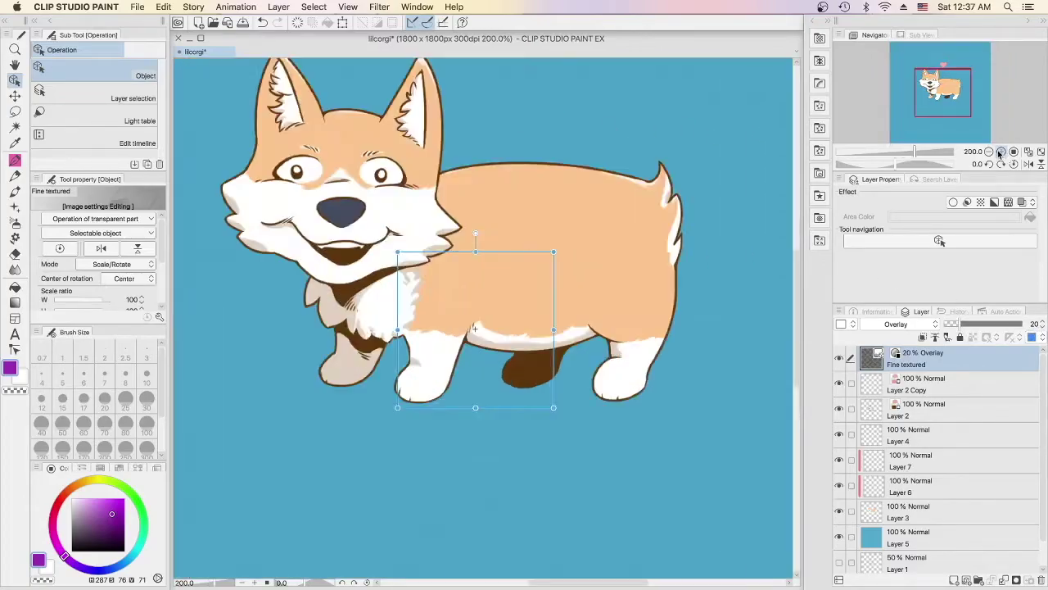
pyautogui.moveTo(963, 104)
pyautogui.mouseDown()
pyautogui.moveTo(966, 95)
pyautogui.moveTo(951, 98)
pyautogui.mouseUp()
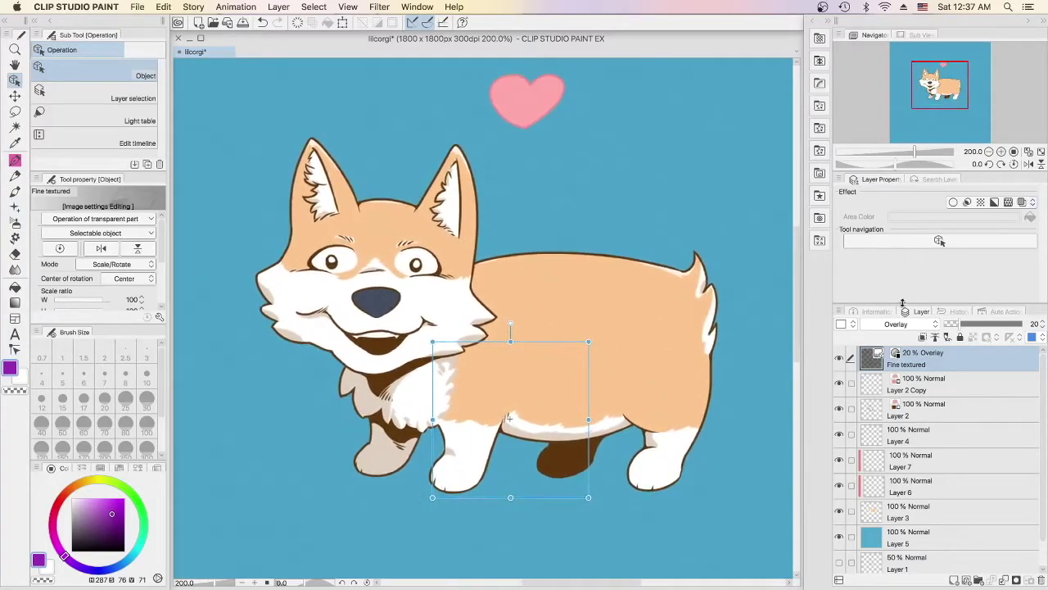
pyautogui.click(839, 359)
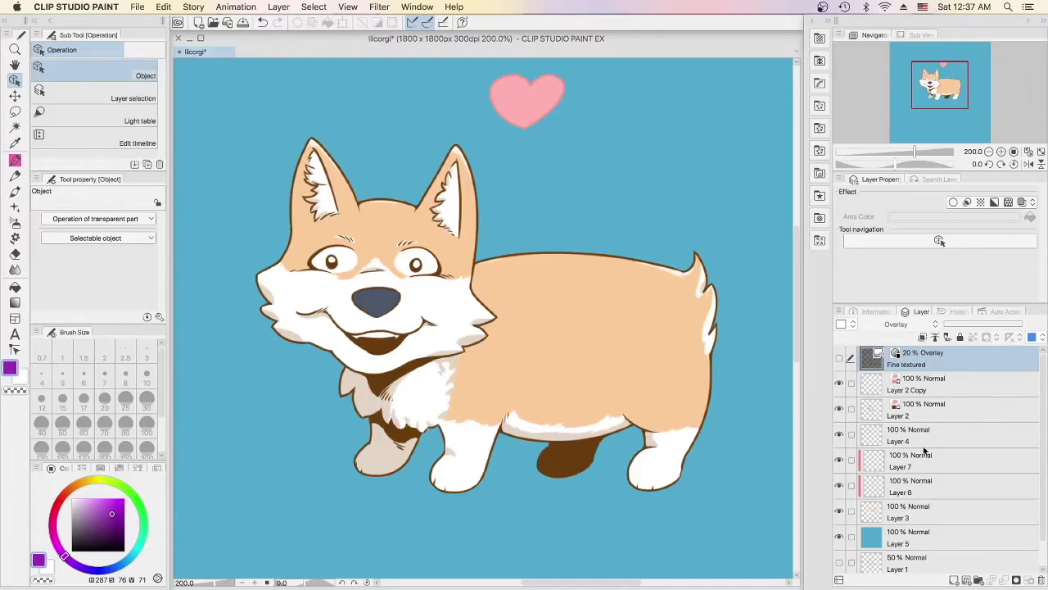
pyautogui.press('p')
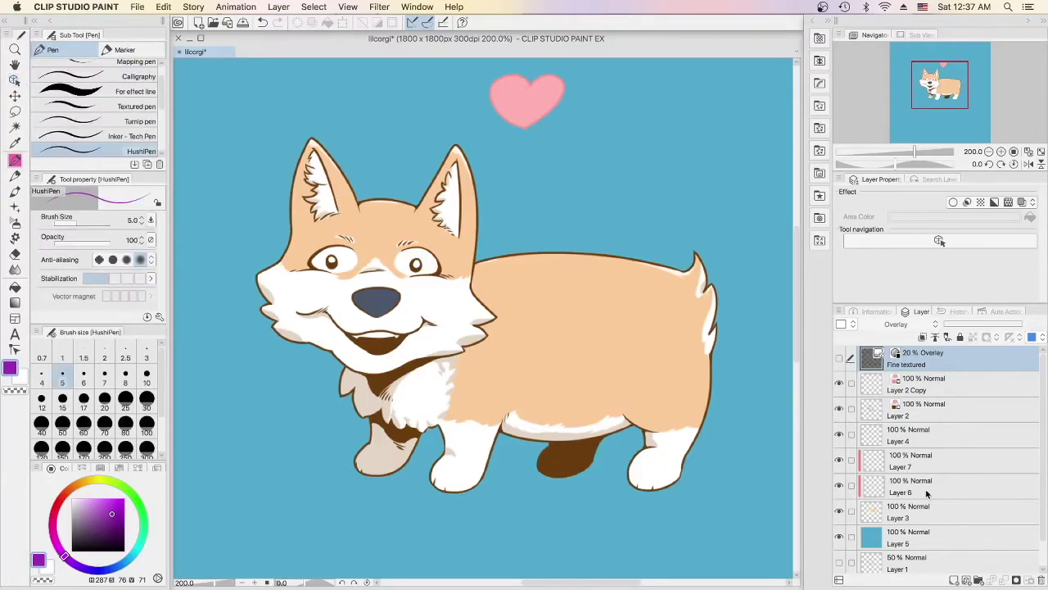
pyautogui.click(918, 463)
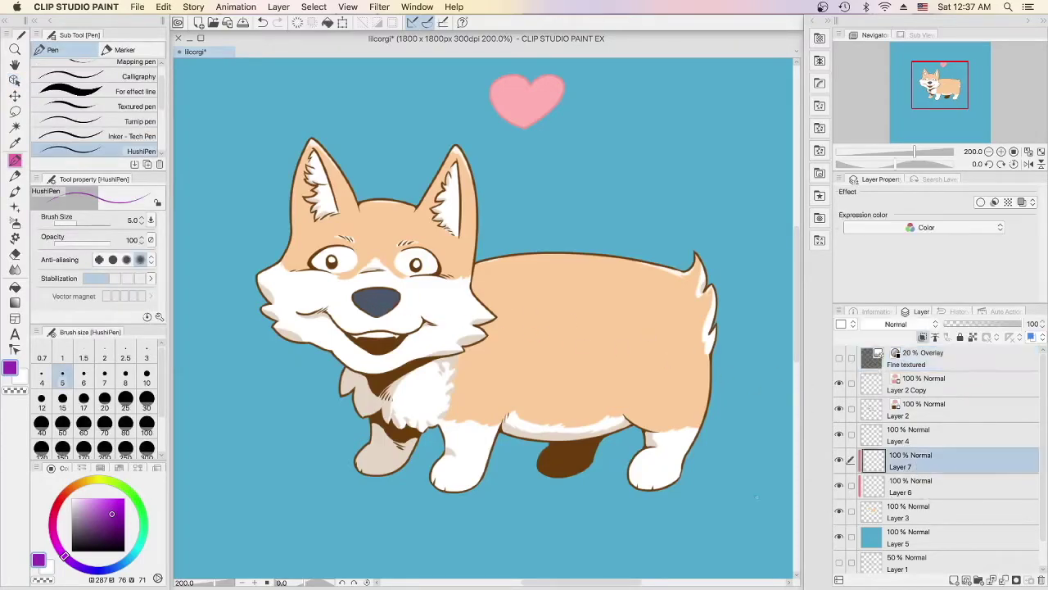
# Draw a nose highlight on Layer 7 with the size 5 Lighter pencil in a pale tint of the nose colour, undoing the stray stroke.
pyautogui.keyDown('alt'); pyautogui.click(385, 303); pyautogui.keyUp('alt')
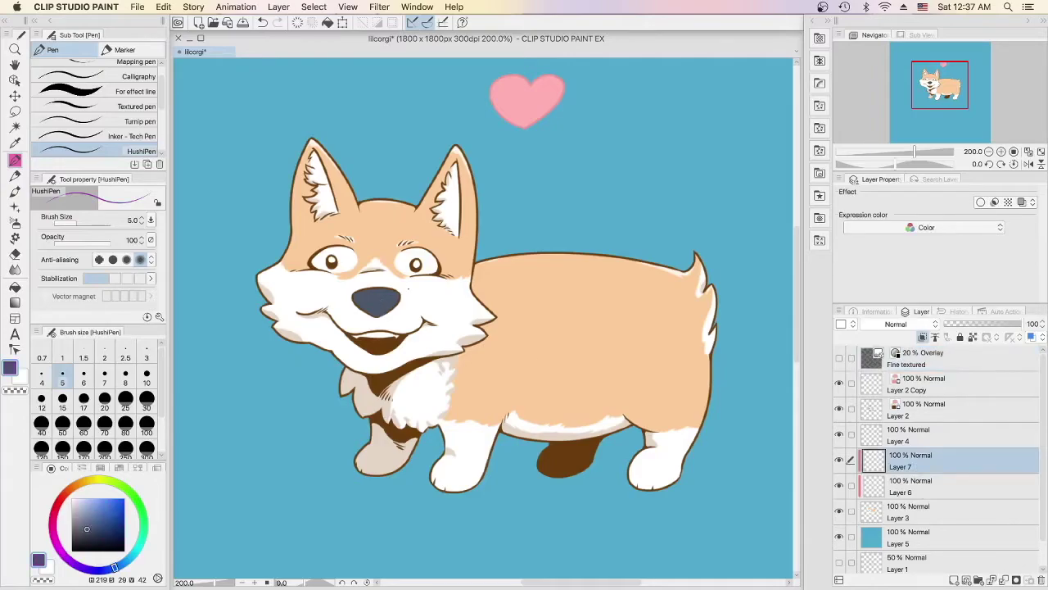
pyautogui.press('p')
pyautogui.click(1001, 152)
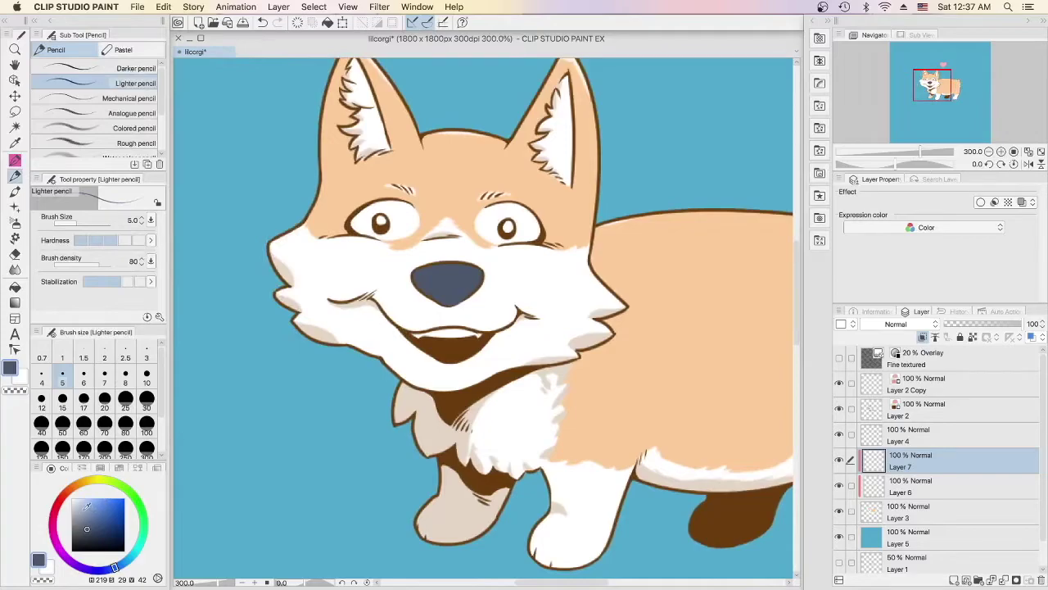
pyautogui.click(83, 509)
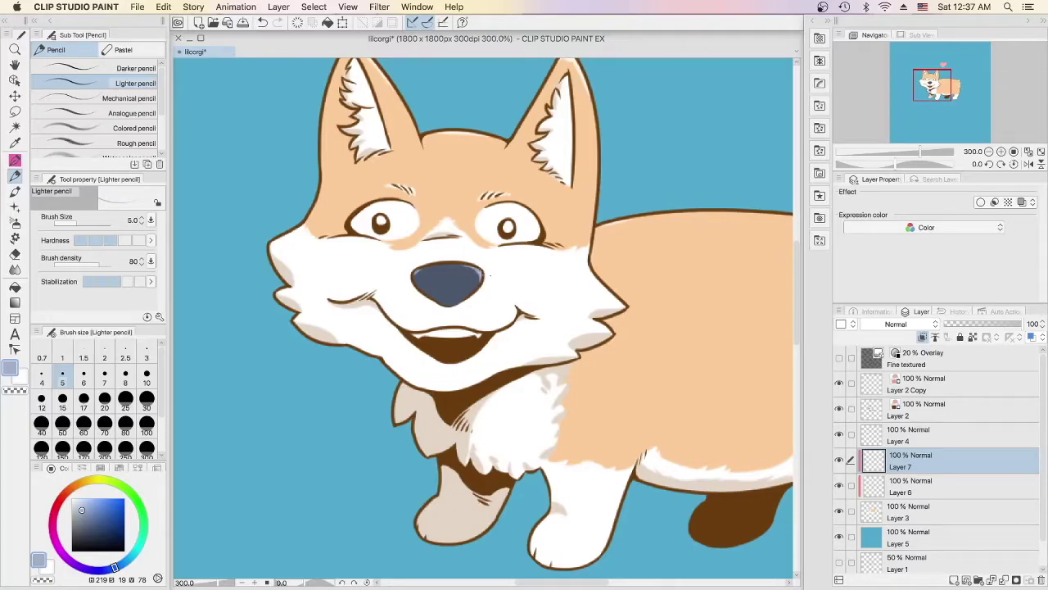
pyautogui.moveTo(483, 272); pyautogui.dragTo(498, 267)
pyautogui.hotkey('ctrl', 'z')
# Show the Fine textured layer again and merge all visible layers into a new layer above it.
pyautogui.click(1041, 151)
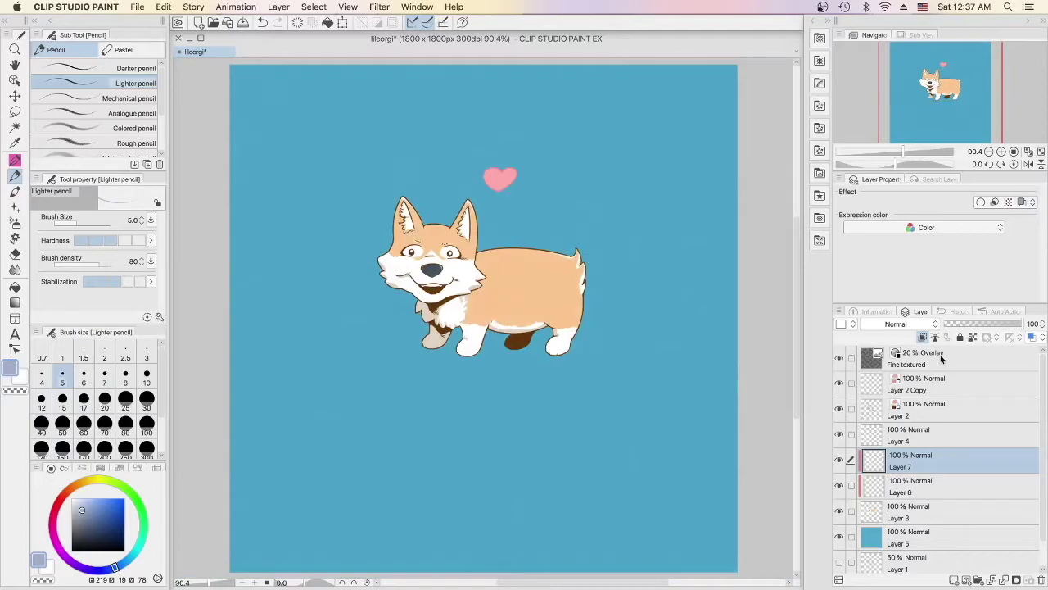
pyautogui.click(942, 358)
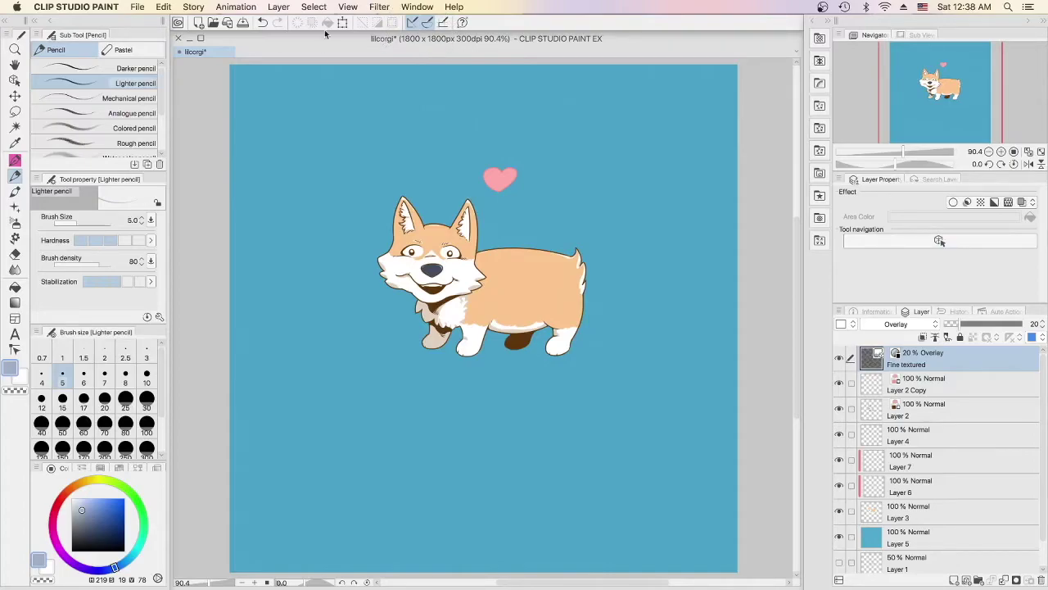
pyautogui.click(284, 8)
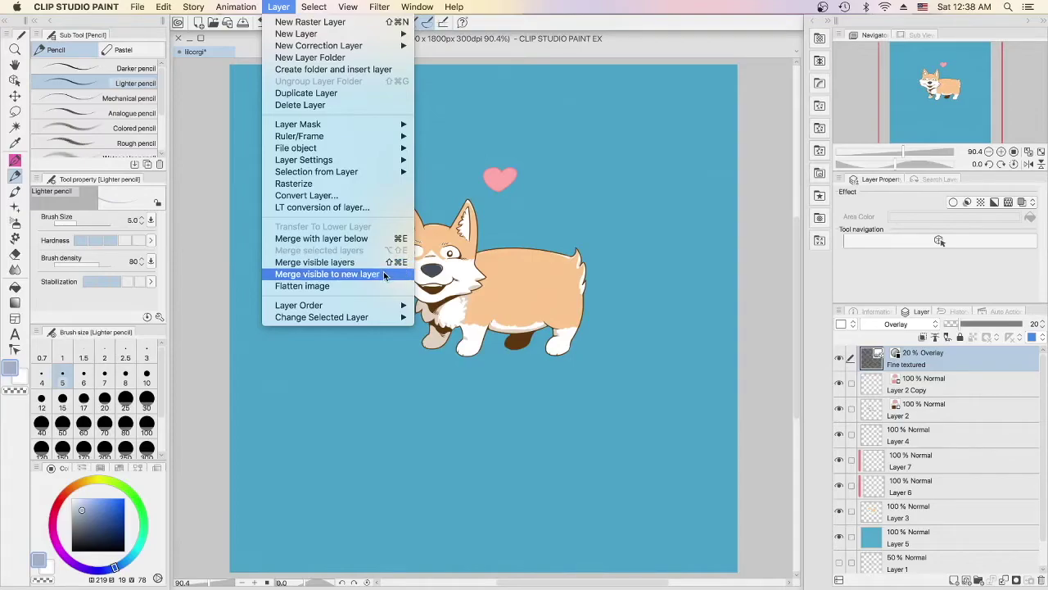
pyautogui.click(387, 278)
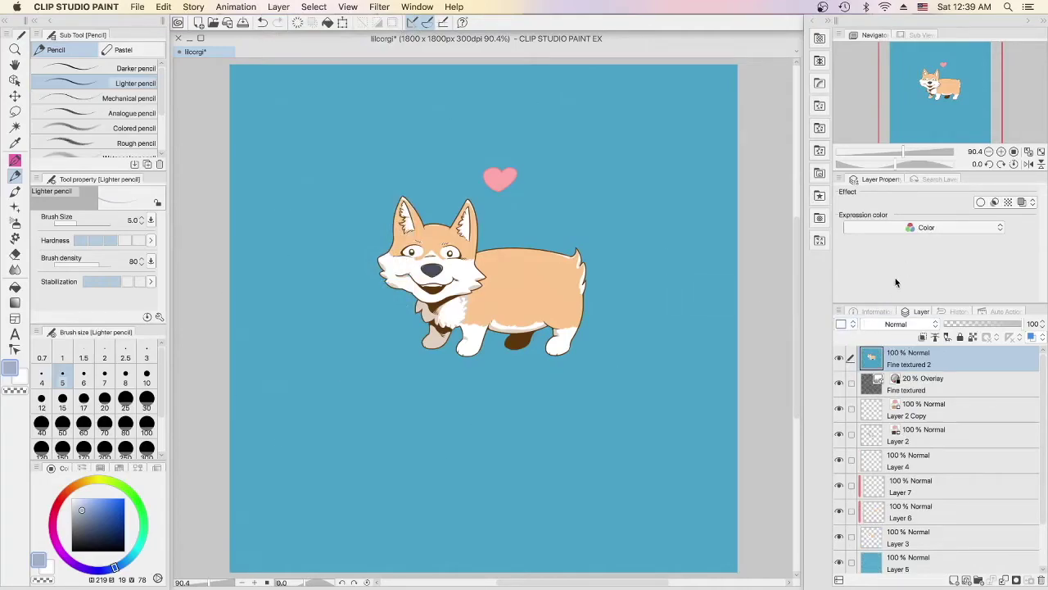
# Apply a Gaussian blur with strength 12 to the merged Fine textured 2 layer.
pyautogui.click(380, 9)
pyautogui.moveTo(385, 23)
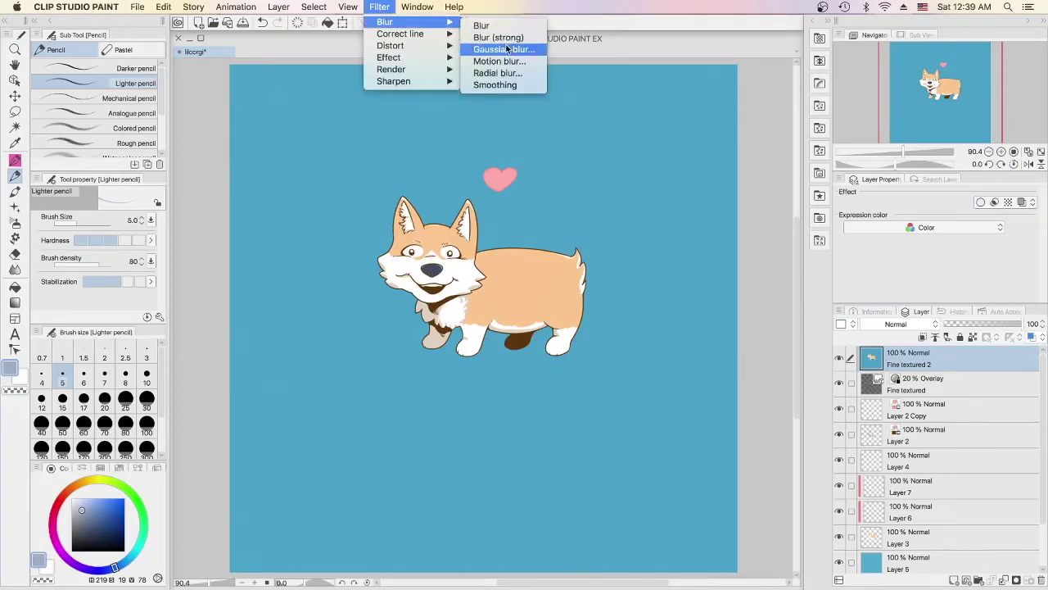
pyautogui.click(508, 49)
pyautogui.moveTo(500, 202); pyautogui.dragTo(505, 201)
pyautogui.click(792, 181)
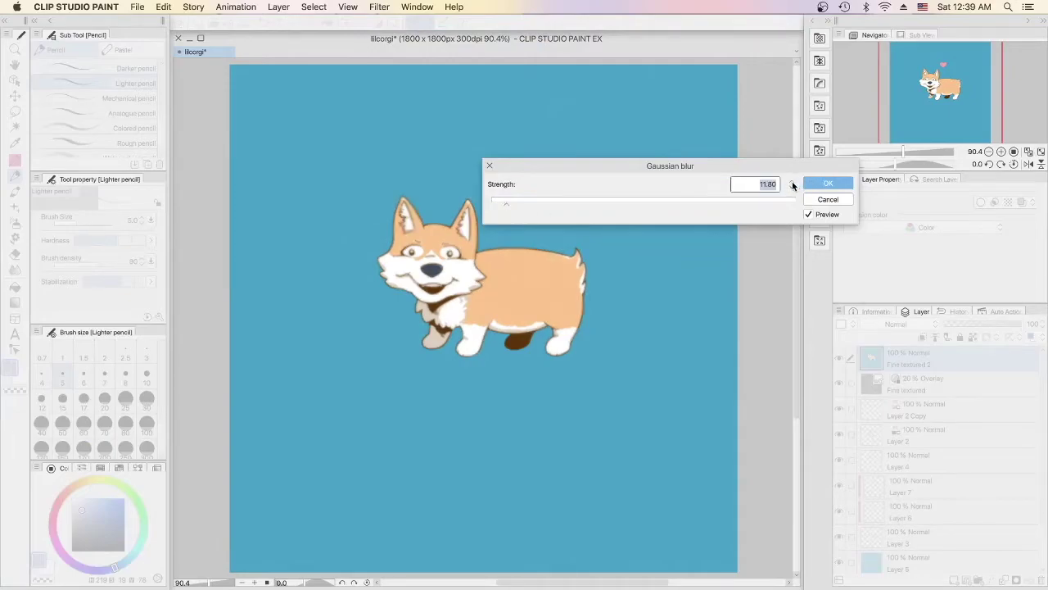
pyautogui.click(792, 183)
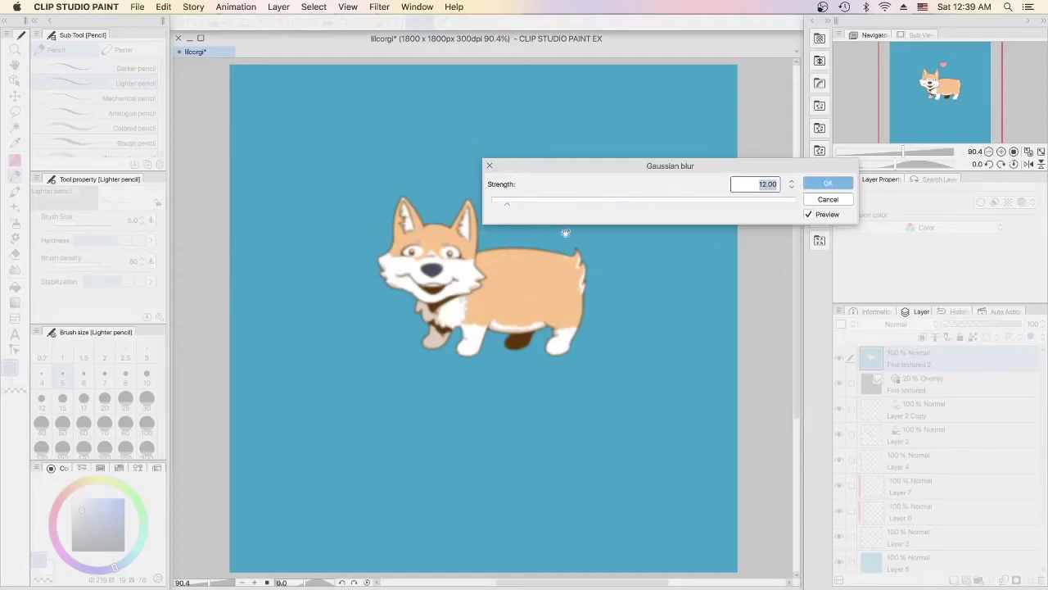
pyautogui.click(830, 183)
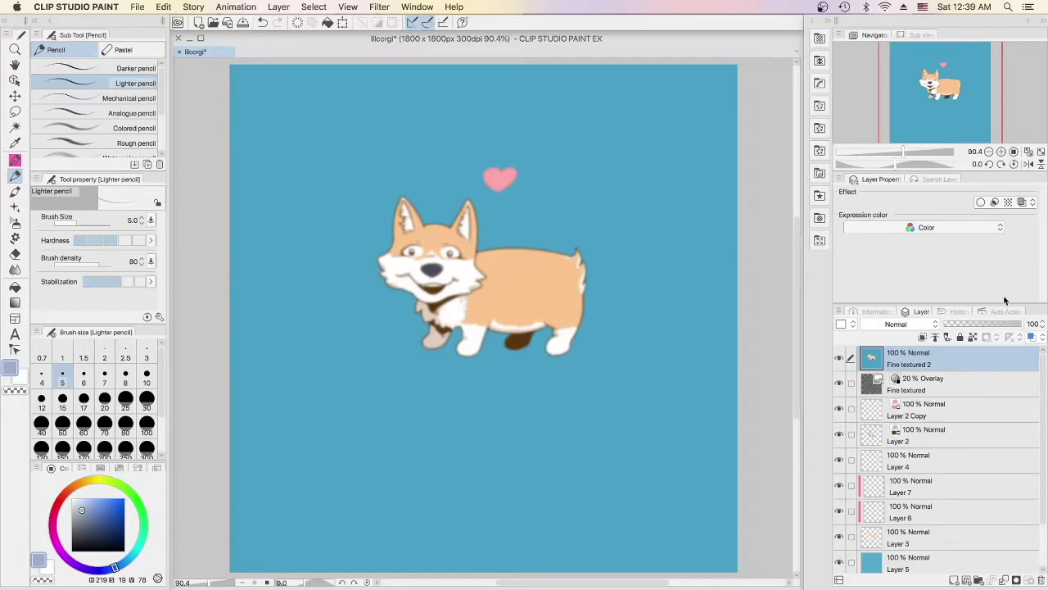
# Set the blurred Fine textured 2 layer's opacity to 30% and check the softened corgi up close and in full.
pyautogui.click(960, 325)
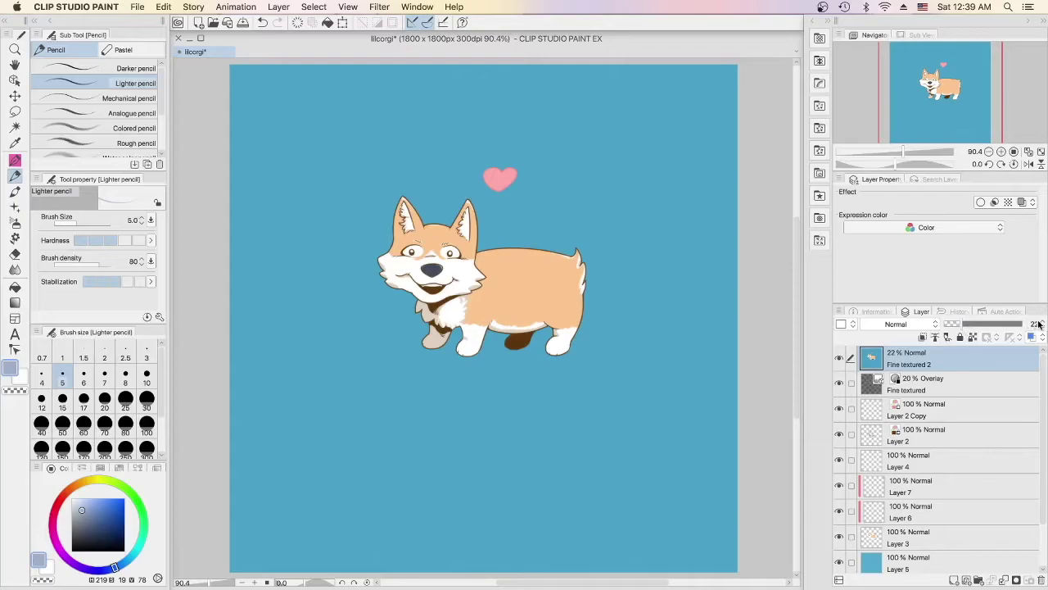
pyautogui.click(967, 325)
pyautogui.click(1002, 152)
pyautogui.click(1002, 152)
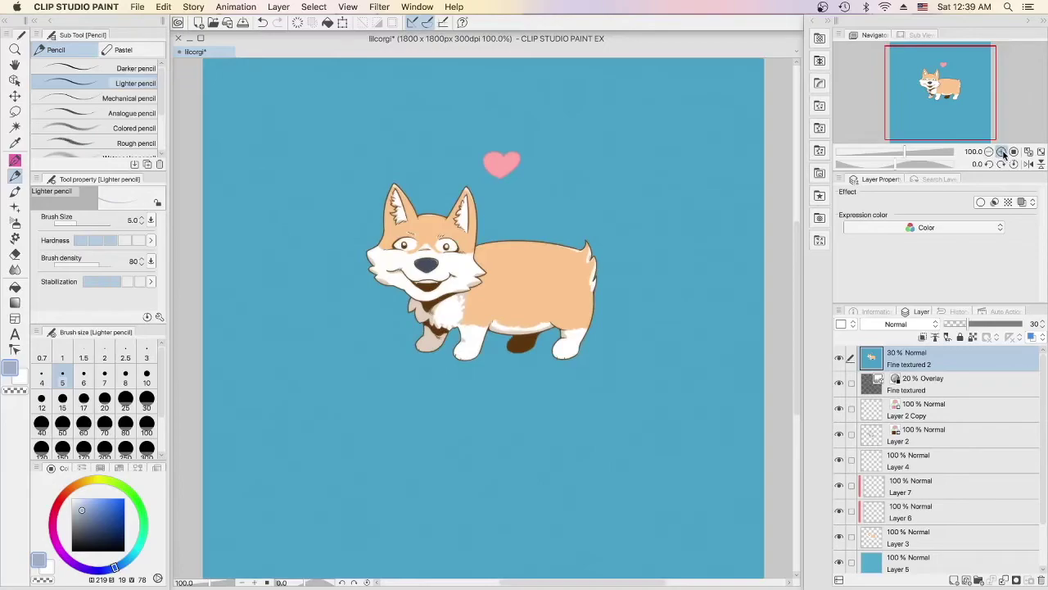
pyautogui.moveTo(947, 102); pyautogui.dragTo(950, 96)
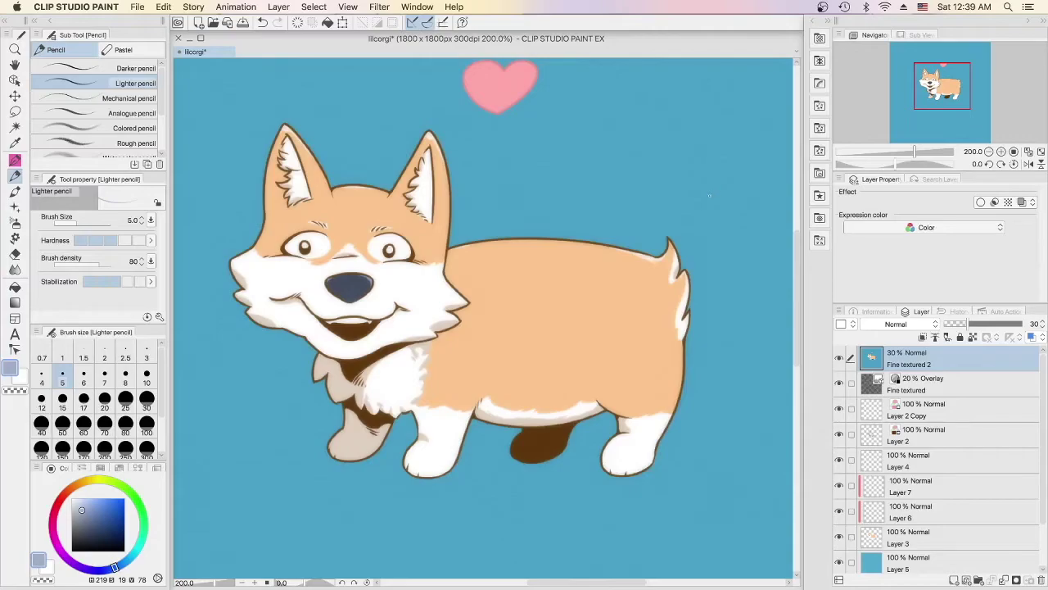
pyautogui.moveTo(948, 96); pyautogui.dragTo(946, 93)
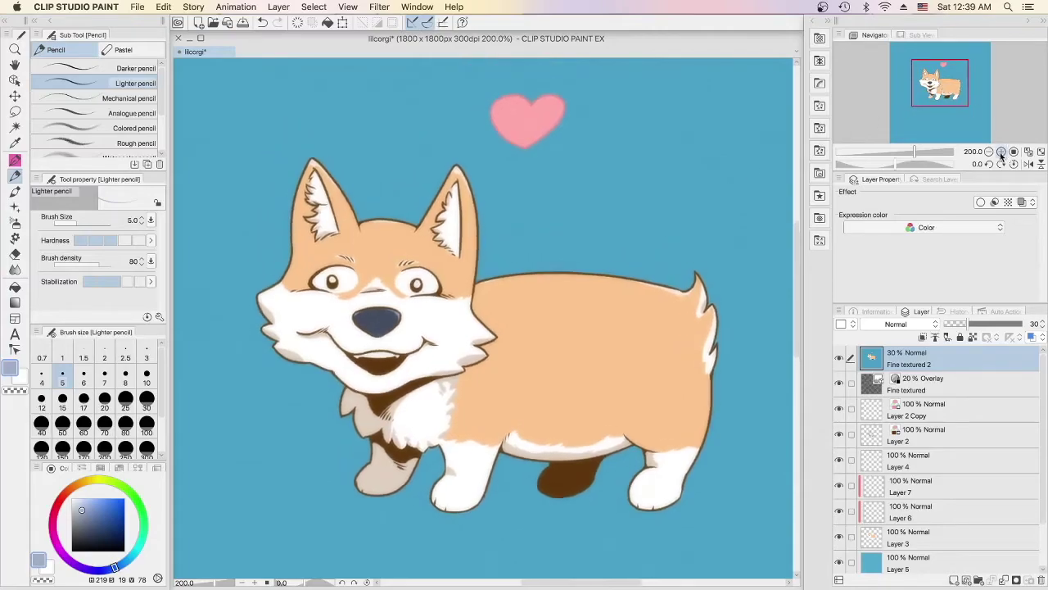
pyautogui.click(990, 152)
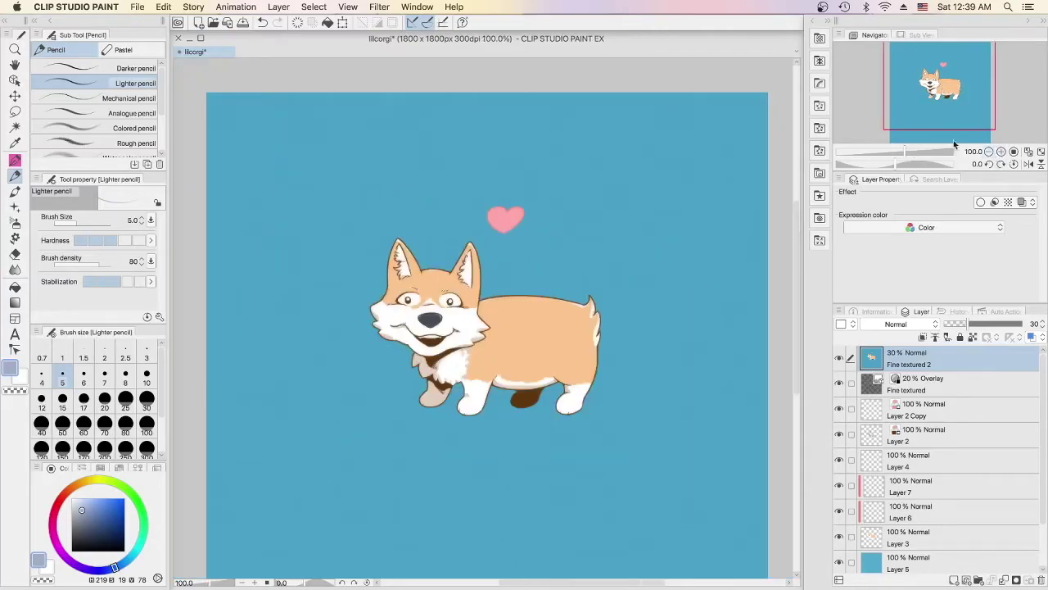
pyautogui.moveTo(947, 112); pyautogui.dragTo(949, 118)
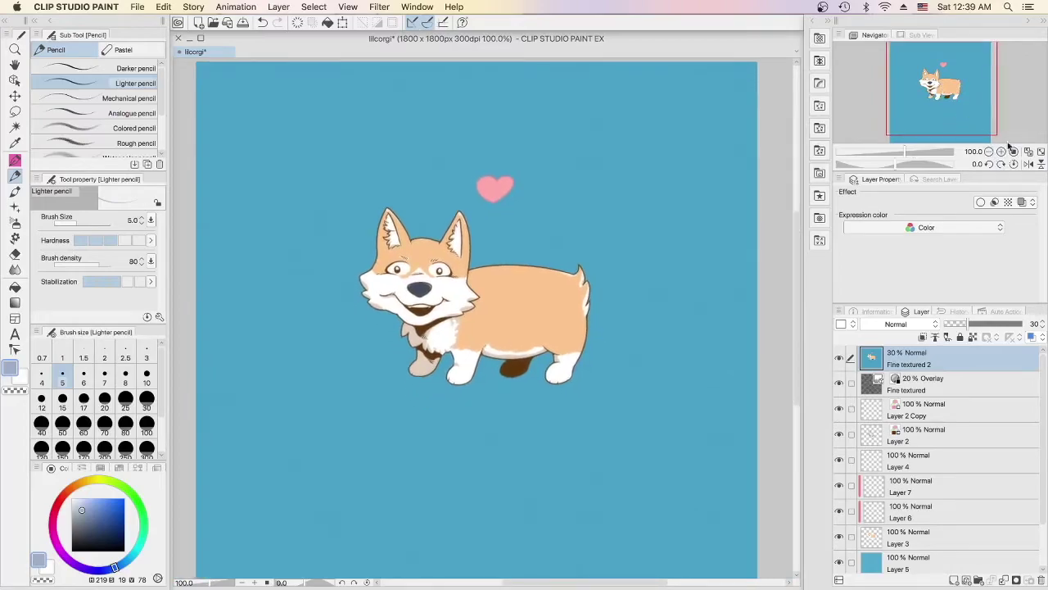
pyautogui.click(1029, 152)
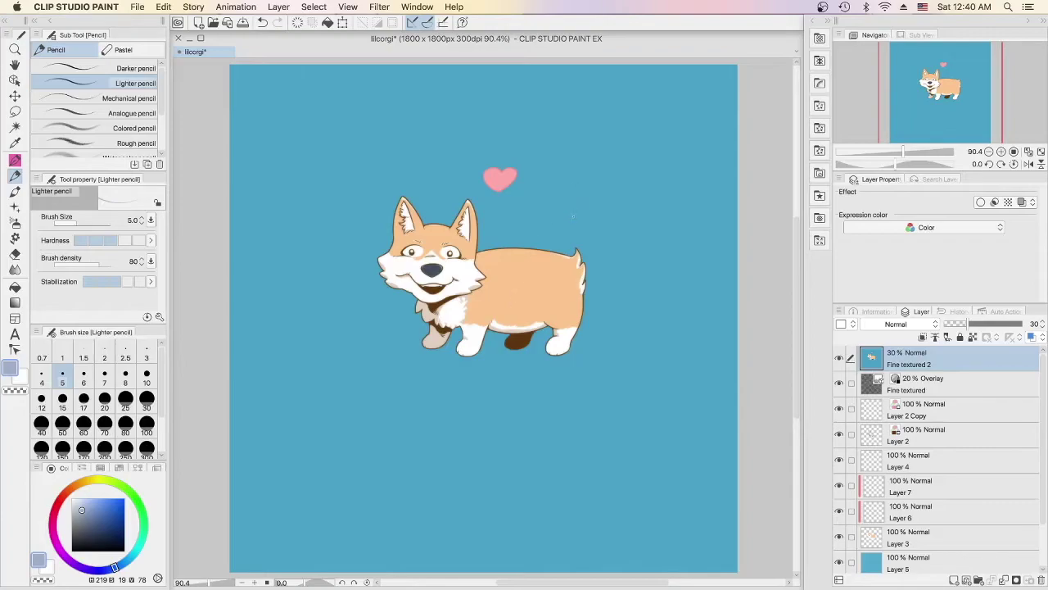
# Try the blurred Fine textured 2 layer at 50% opacity.
pyautogui.click(1001, 151)
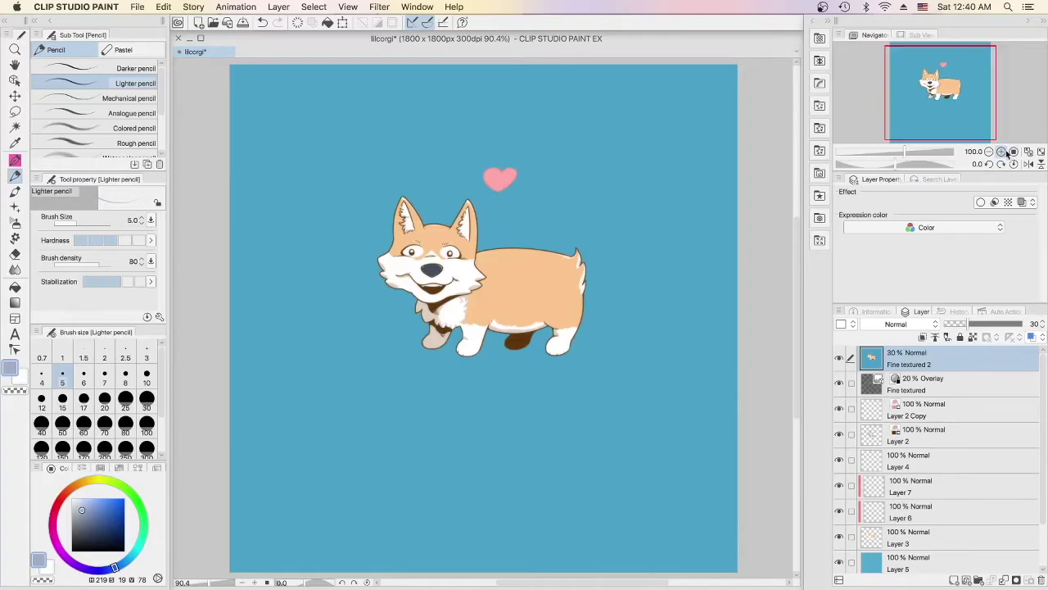
pyautogui.click(1001, 151)
pyautogui.click(1001, 152)
pyautogui.moveTo(949, 98); pyautogui.dragTo(948, 92)
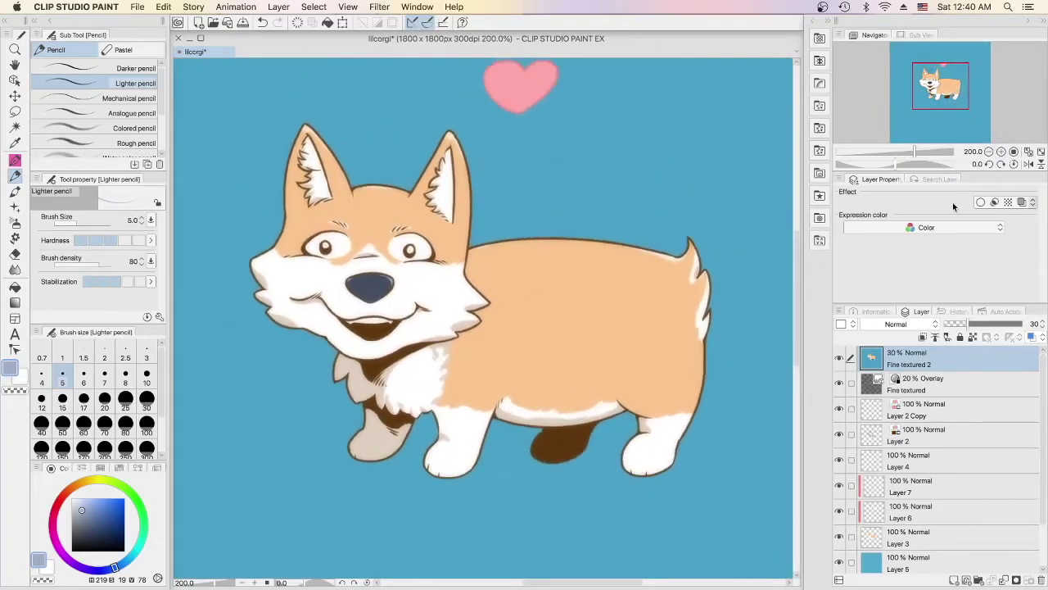
pyautogui.scroll(1, 484, 312)
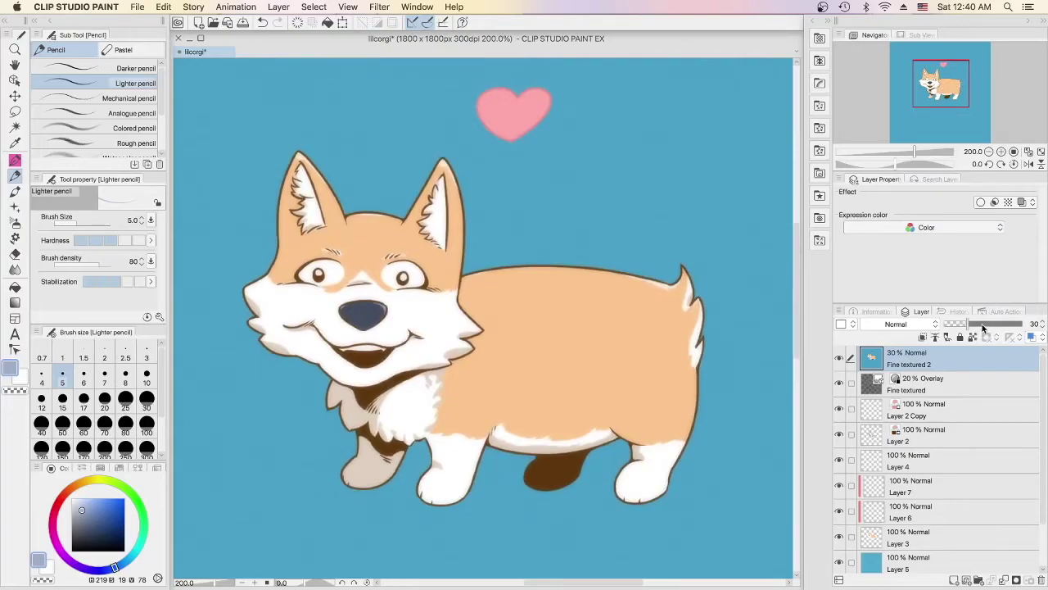
pyautogui.moveTo(976, 327); pyautogui.dragTo(986, 325)
pyautogui.click(1042, 327)
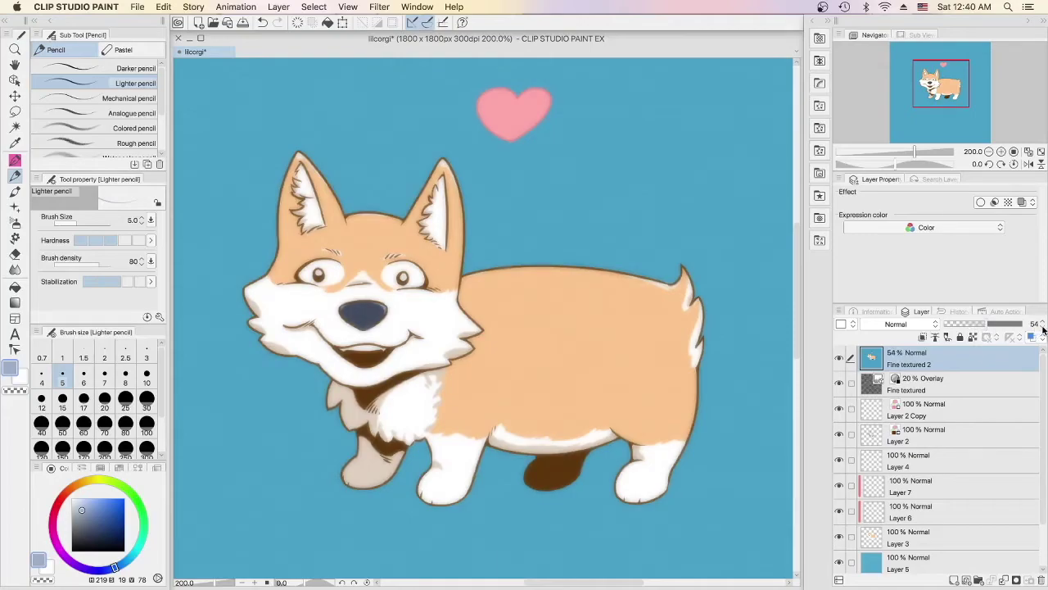
pyautogui.click(1042, 327)
pyautogui.click(1043, 327)
pyautogui.click(1042, 327)
# Return the Fine textured 2 layer's opacity to 30% and switch its visibility off and on to compare the effect.
pyautogui.click(987, 152)
pyautogui.moveTo(963, 106); pyautogui.dragTo(964, 113)
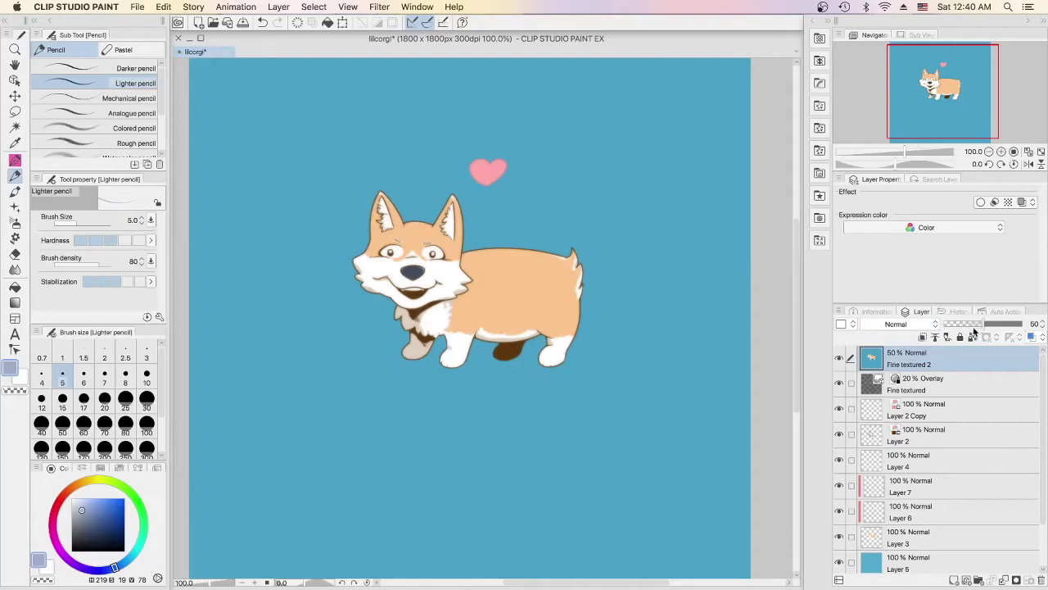
pyautogui.moveTo(973, 326); pyautogui.dragTo(978, 328)
pyautogui.click(838, 358)
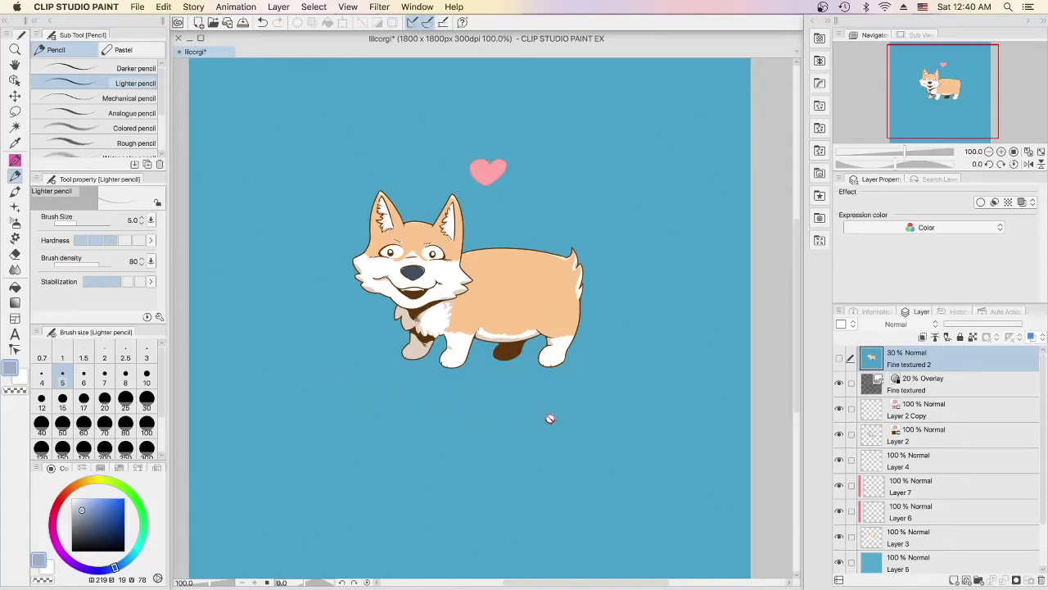
pyautogui.click(839, 357)
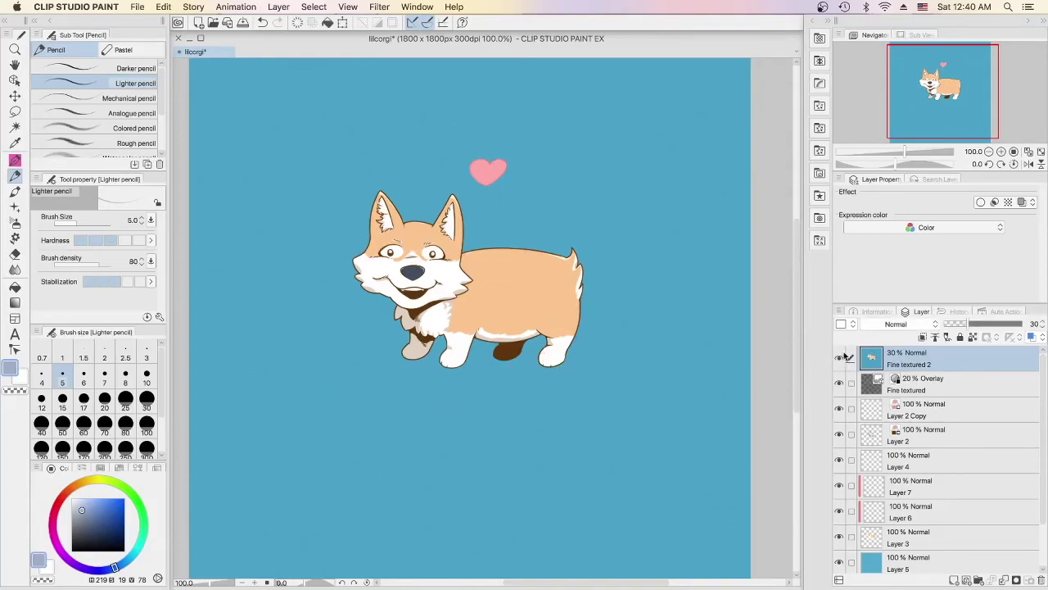
pyautogui.click(1041, 152)
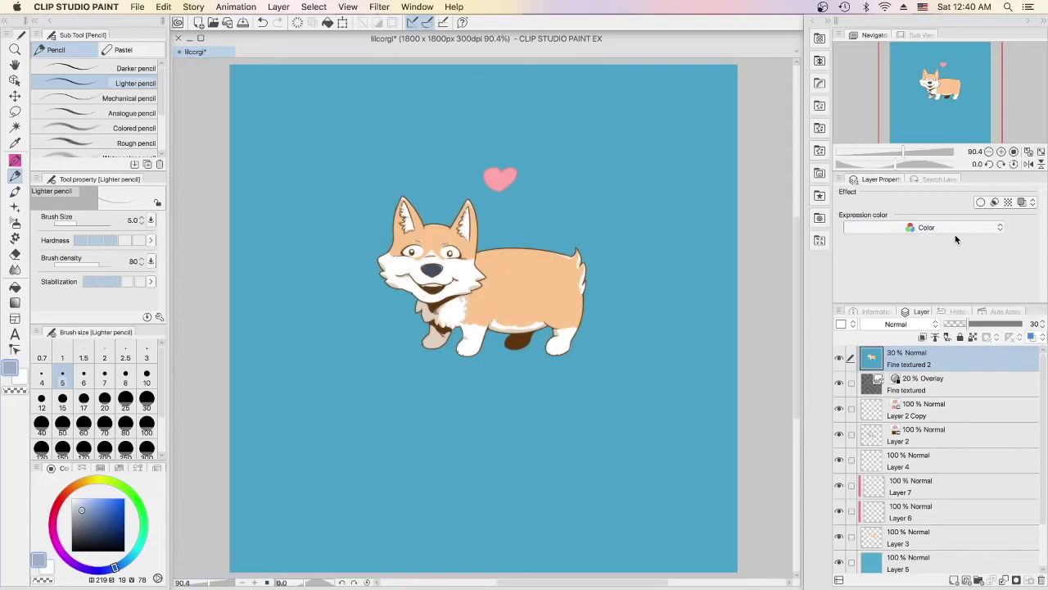